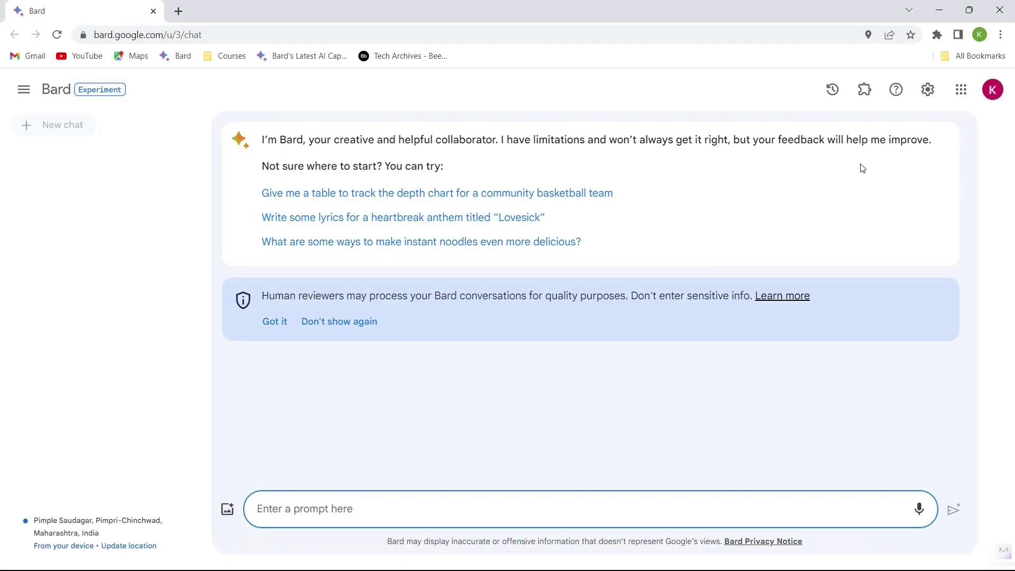
Browse the extension cards for Flights, Hotels, Maps, Workspace and YouTube
click(865, 91)
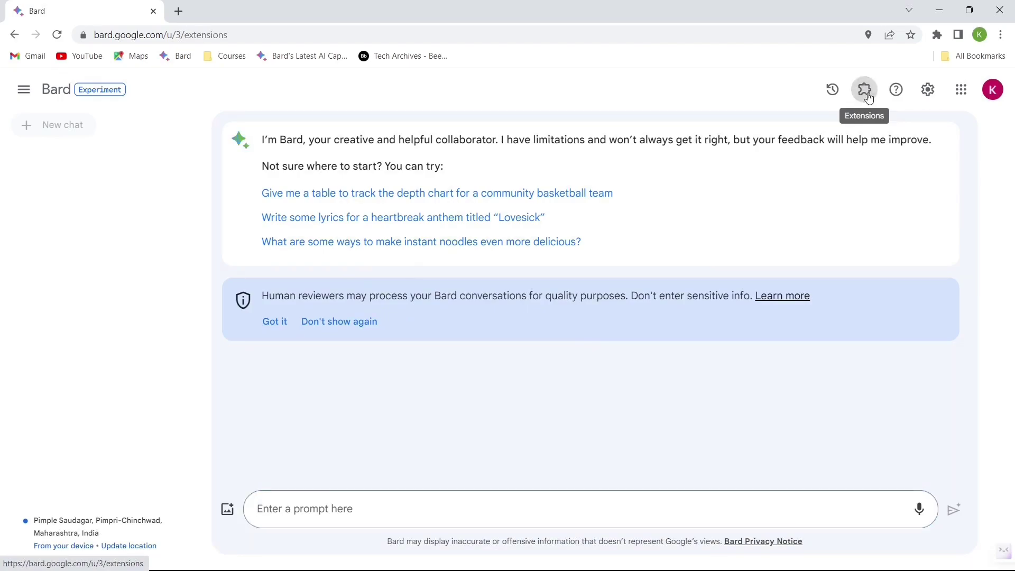
scroll(798, 147, down, 3)
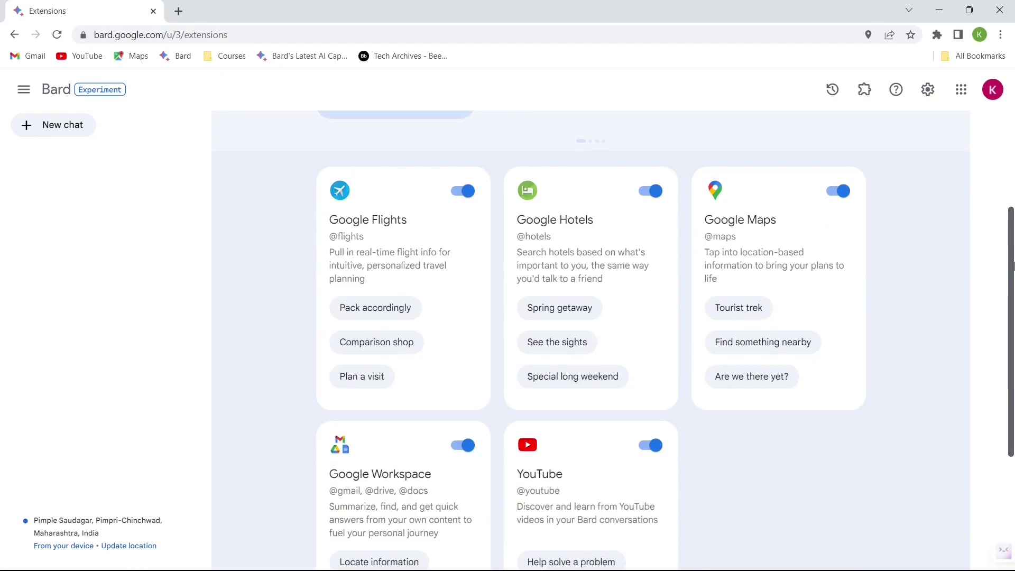
drag(1012, 266, 1012, 285)
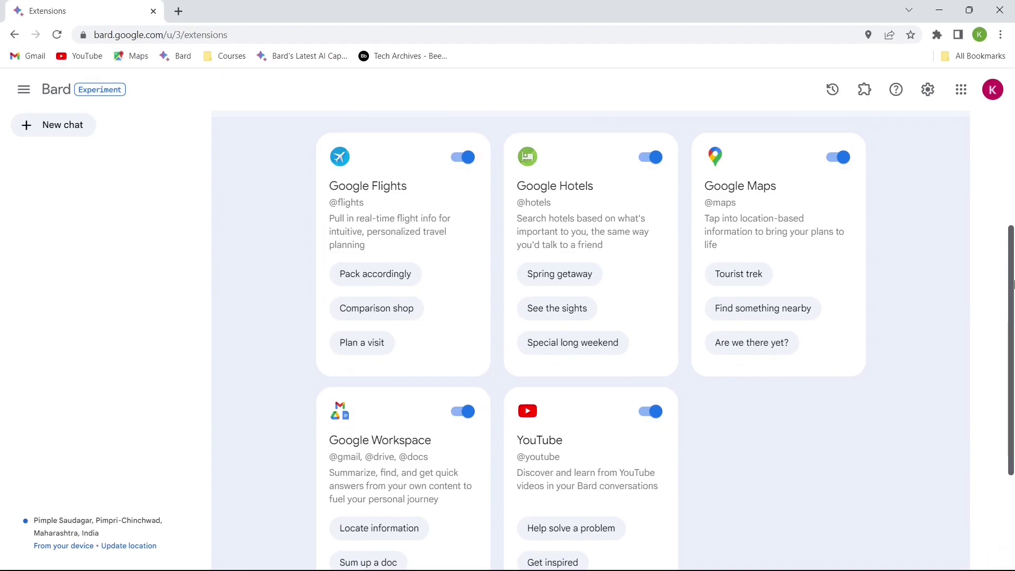
drag(1012, 285, 70, 127)
In a new chat, ask Bard 'What is the latest email from UiPath in my gmail ?' and read the answer
click(70, 127)
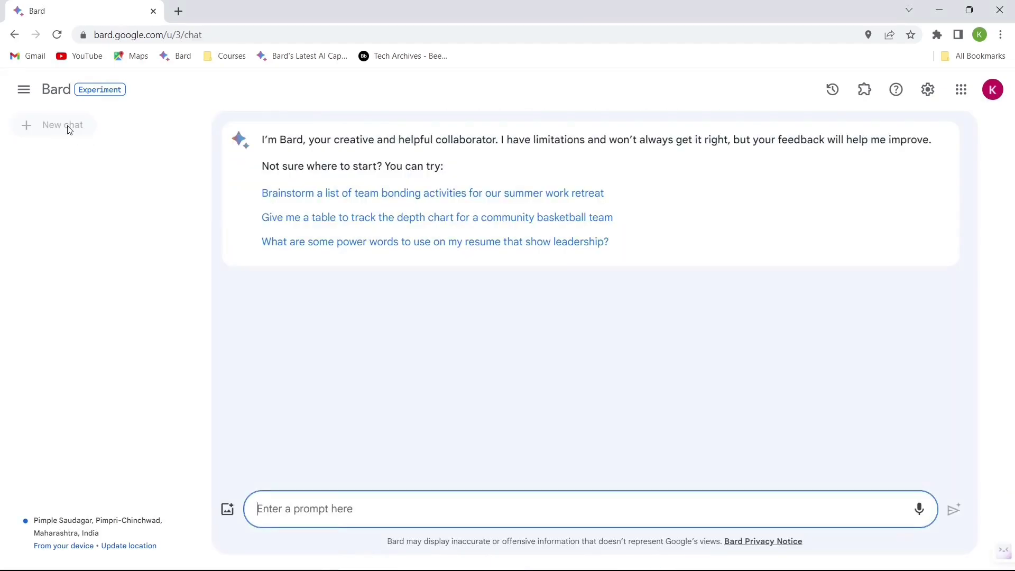
text(What is the latest email from UiPath in my gmail )
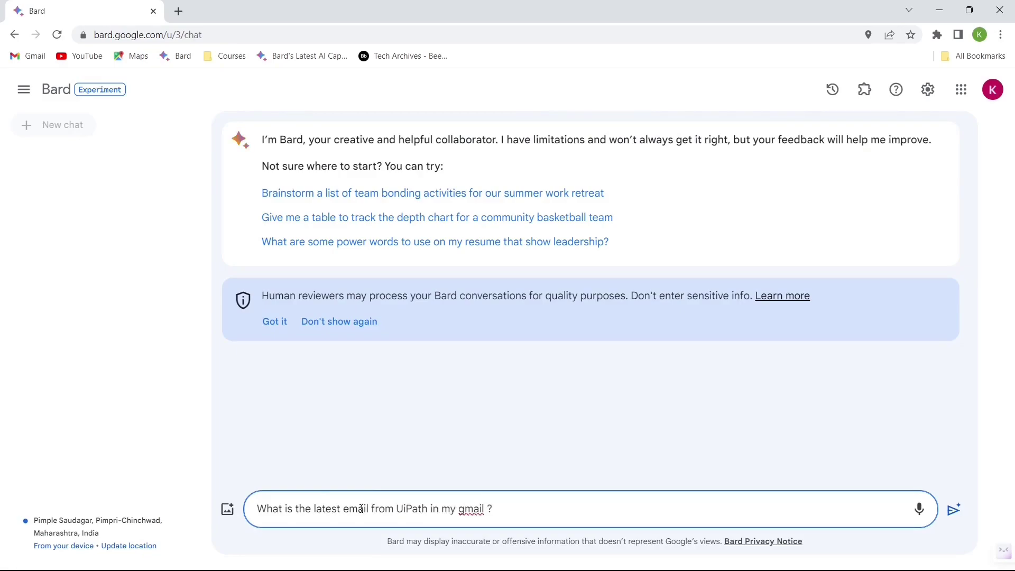
text(?)
key(Return)
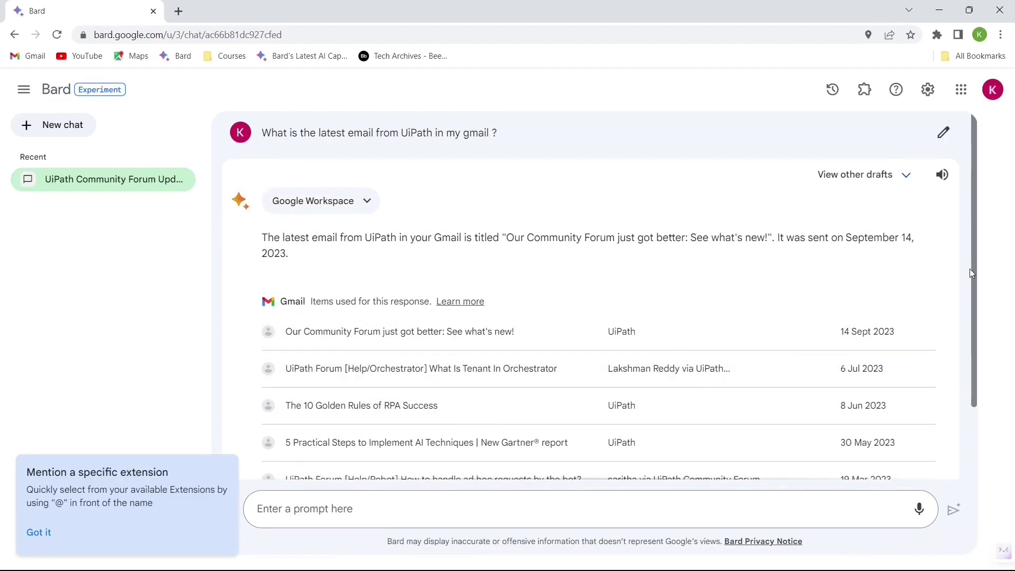
mouse_move(972, 268)
mouse_down()
mouse_move(970, 338)
mouse_move(975, 254)
mouse_up()
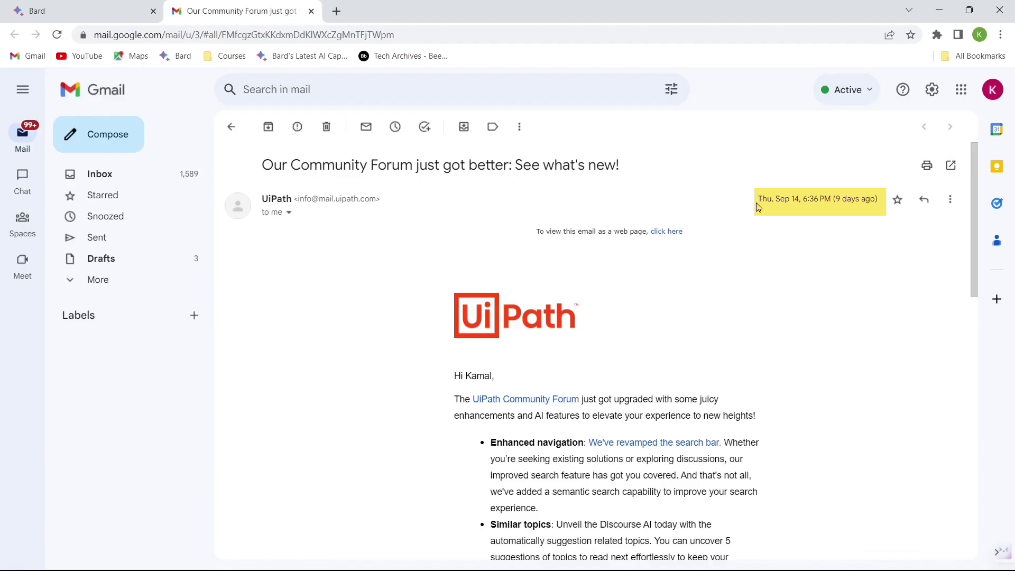
Open Gmail in a new tab and view the Sep 14 UiPath forum email in the inbox
key(ctrl+t)
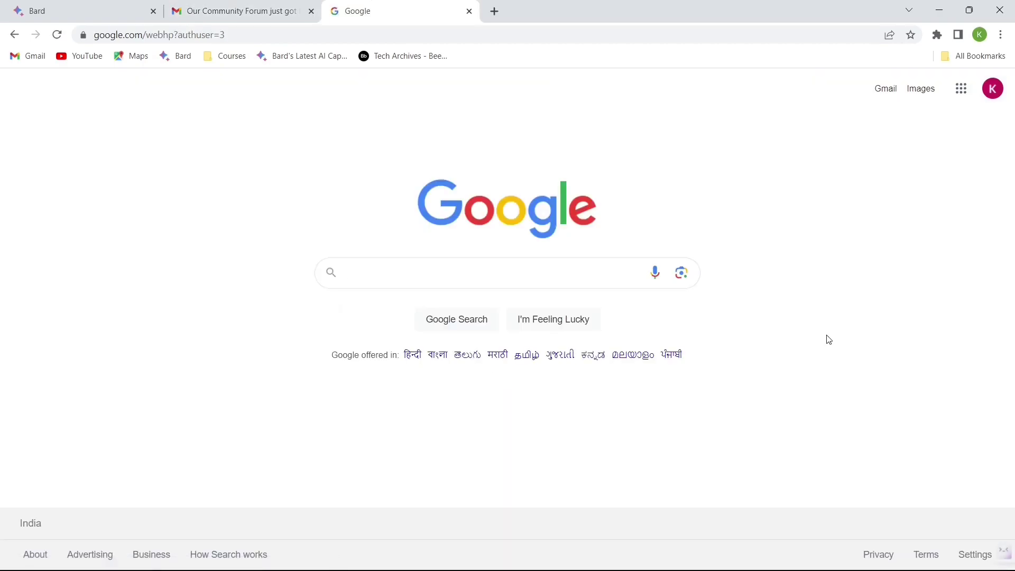
click(886, 89)
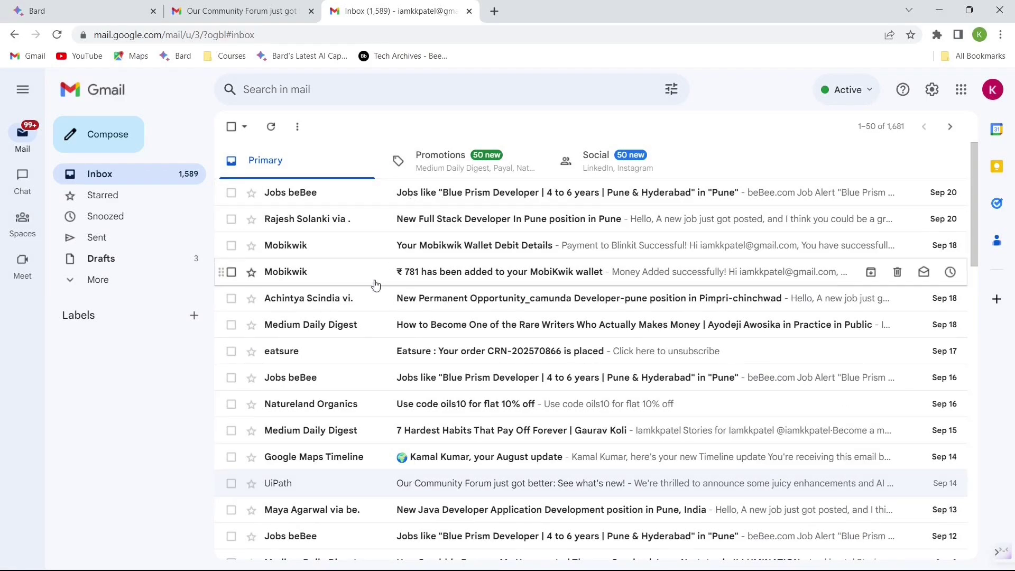
click(339, 483)
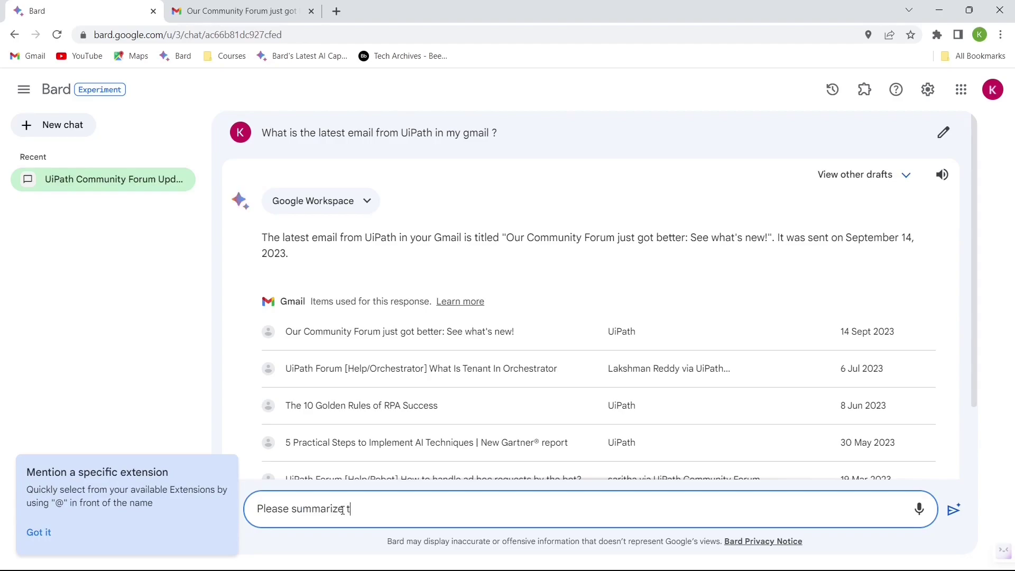
Ask Bard 'Please summarize the latest email in 5 bullet points' and review the bullets
text(he latest email in 5 bullet points)
key(Return)
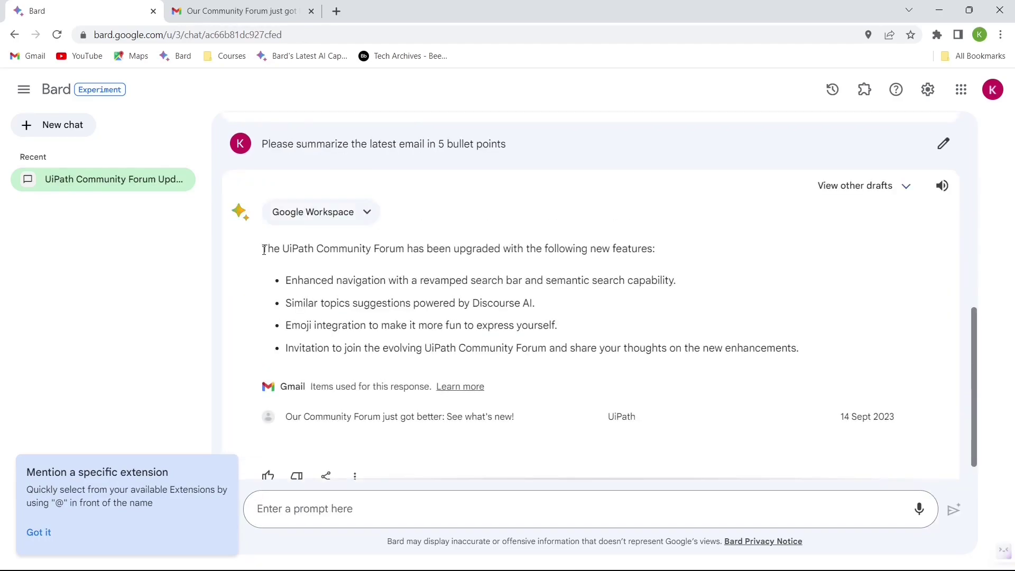
drag(264, 250, 545, 363)
click(545, 363)
Compare the bullet summary with the UiPath email in the Gmail tab, then return to Bard
click(280, 10)
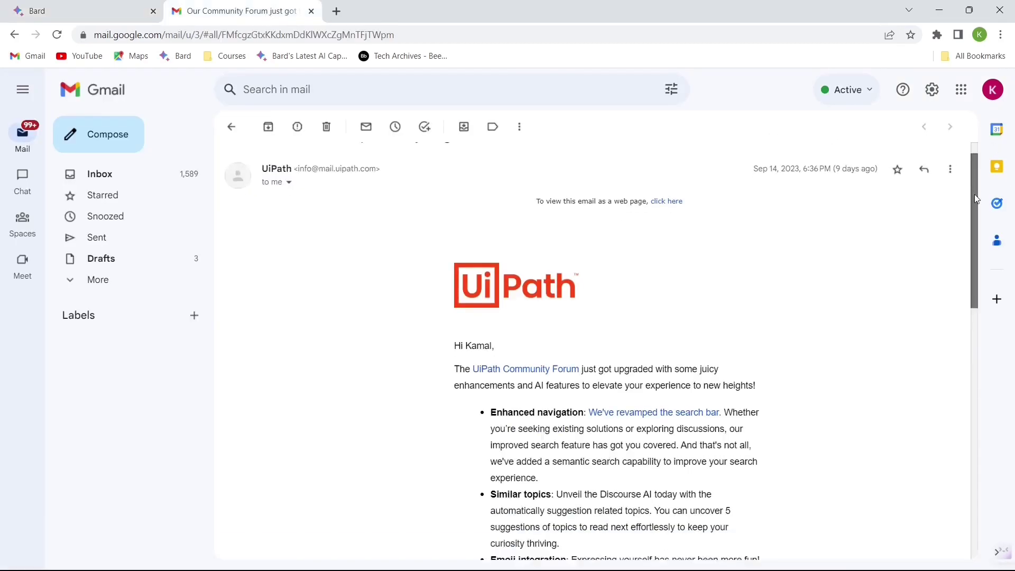
drag(975, 194, 972, 284)
key(ctrl+shift+Tab)
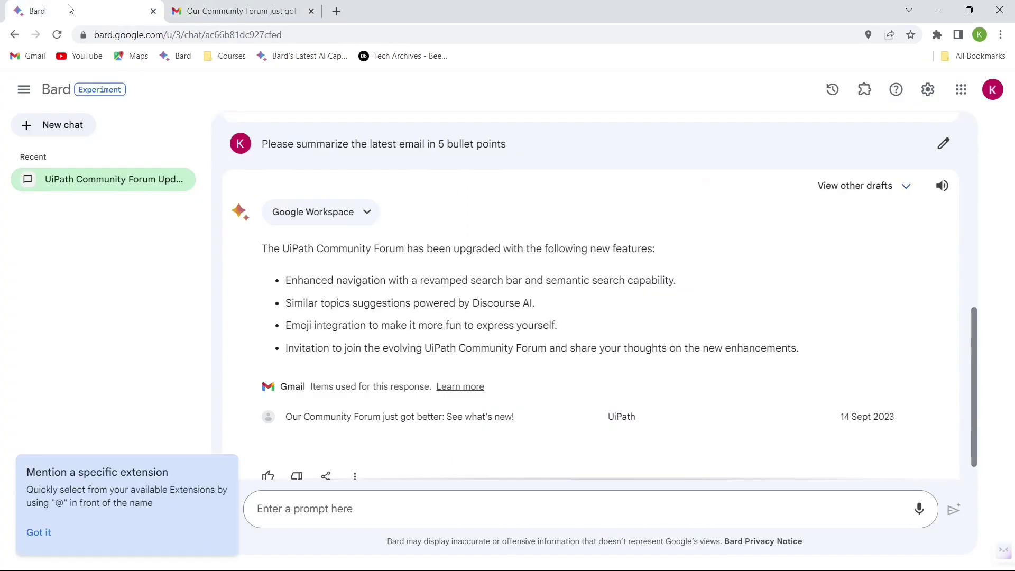
scroll(362, 531, down, 1)
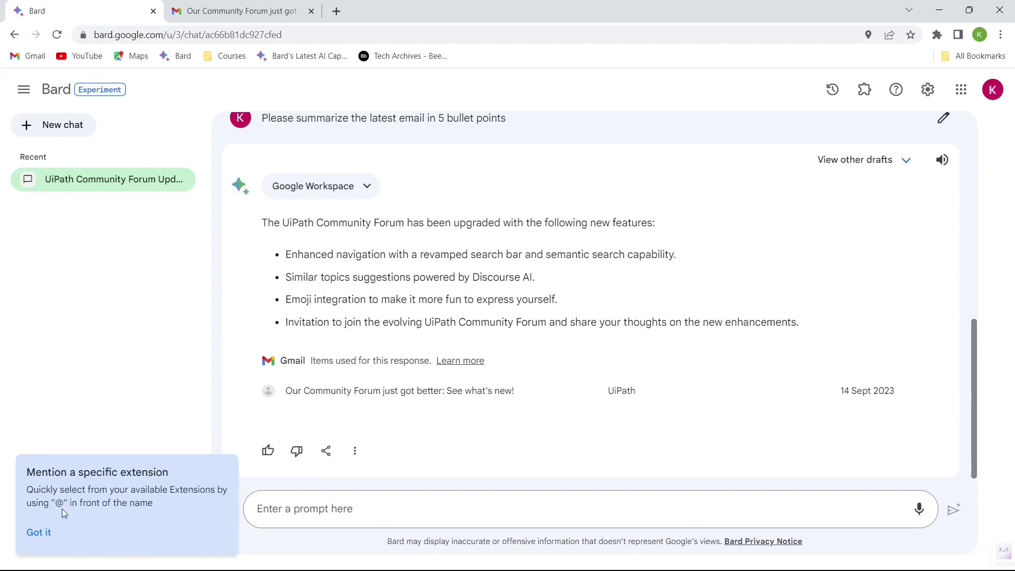
click(286, 508)
text(@)
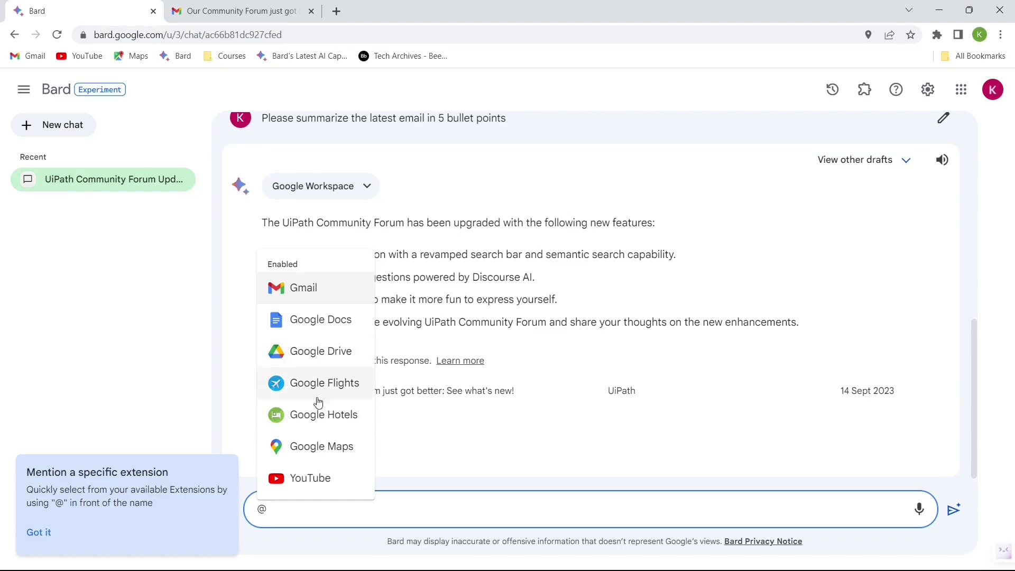
click(302, 483)
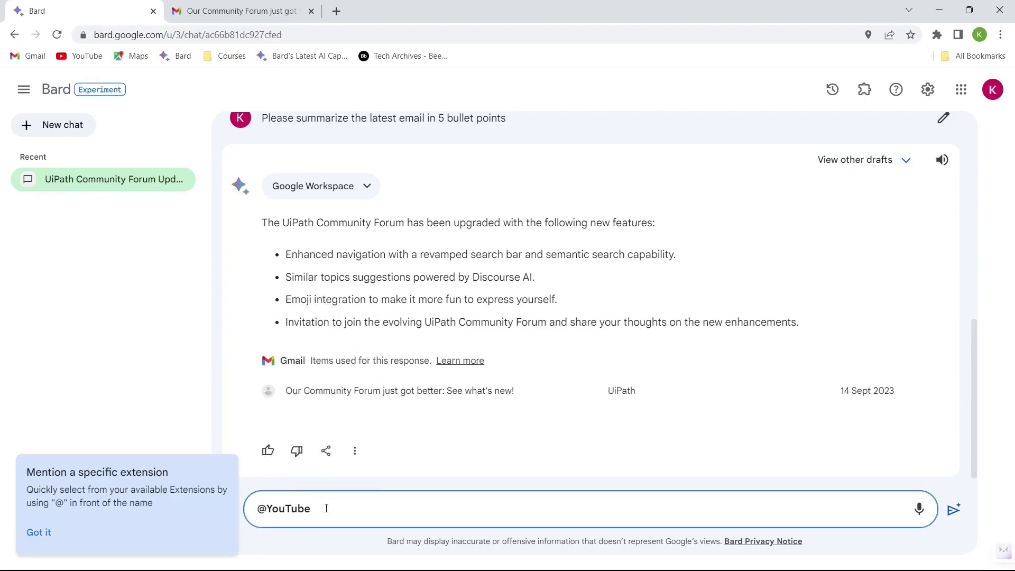
text(French Revolution in Hindi)
key(Return)
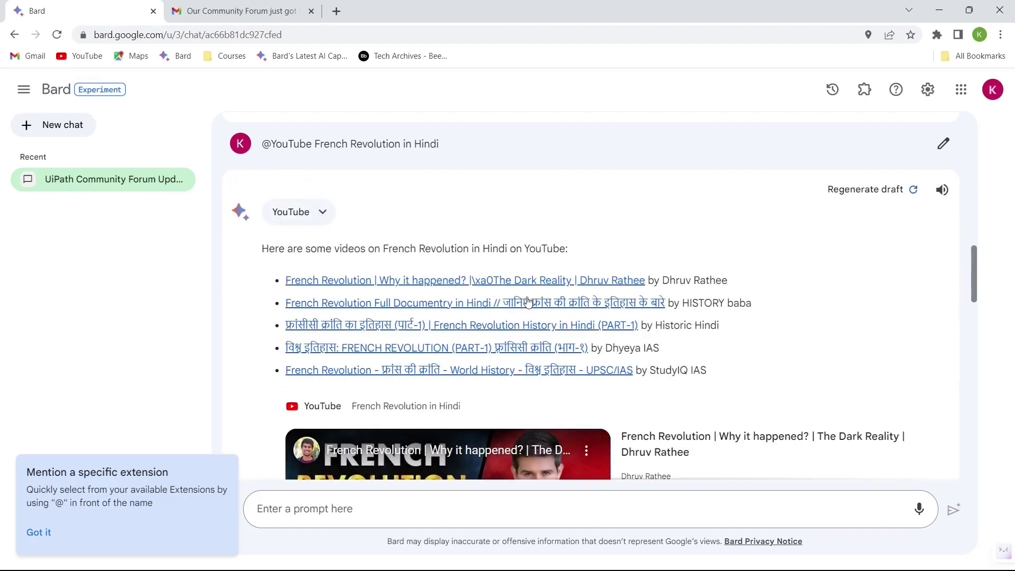
scroll(658, 263, down, 5)
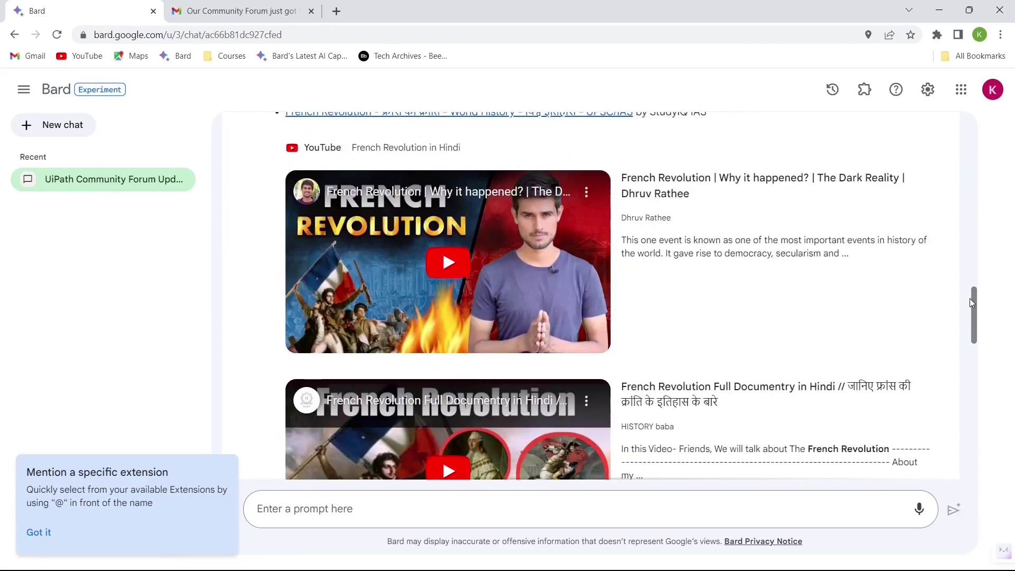
mouse_move(973, 300)
mouse_down()
mouse_move(970, 385)
mouse_move(976, 218)
mouse_move(979, 295)
mouse_up()
click(455, 509)
text(@)
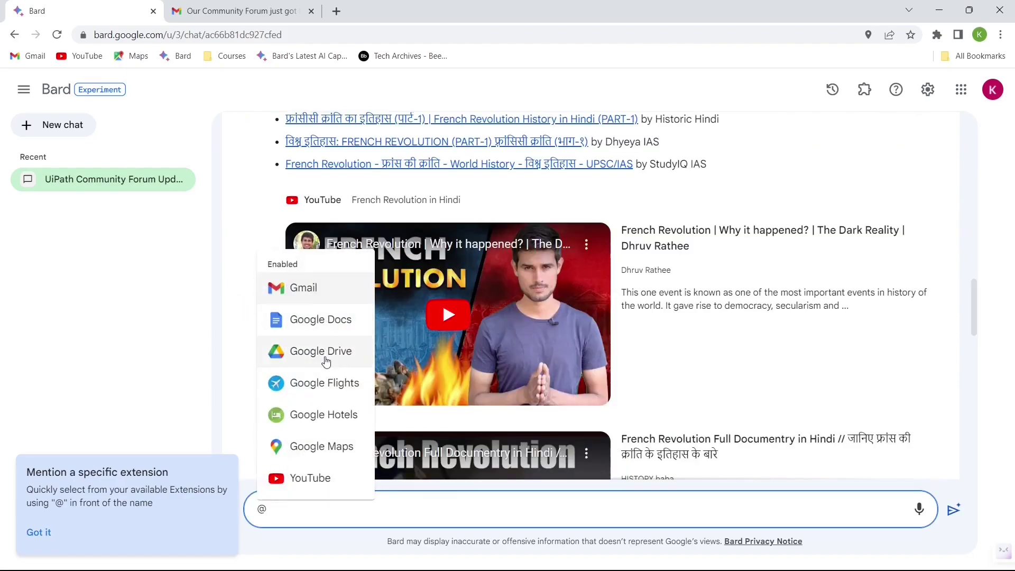
click(318, 391)
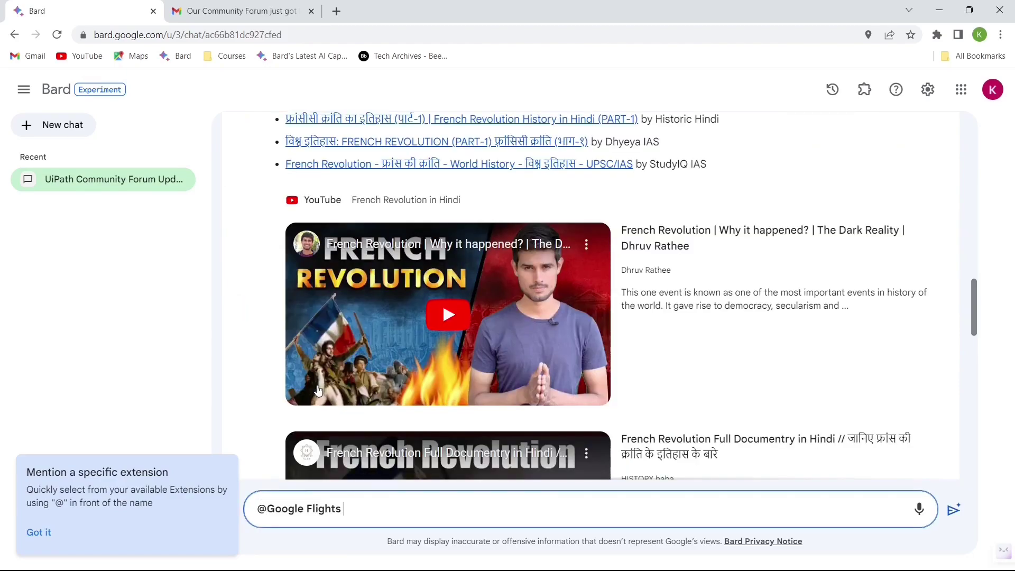
text(What is the cheapest flight from Pune to Delhi on 1st October 2023)
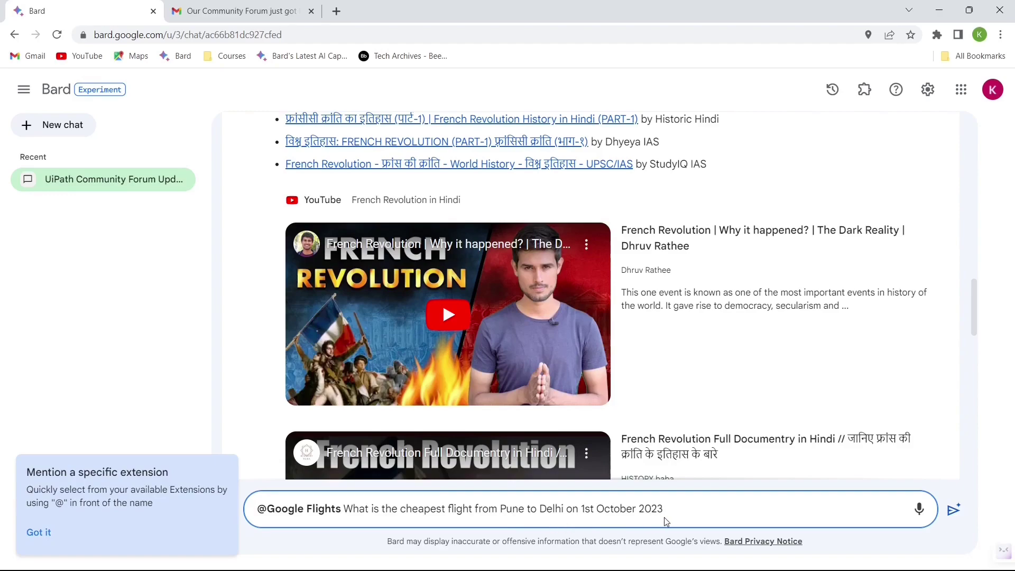
text(?)
key(Return)
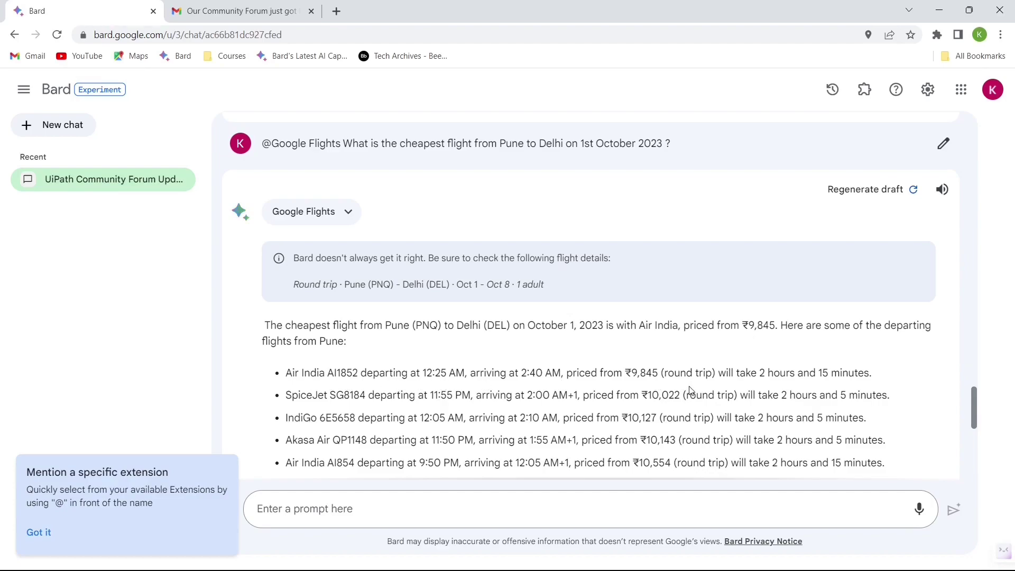
double_click(336, 374)
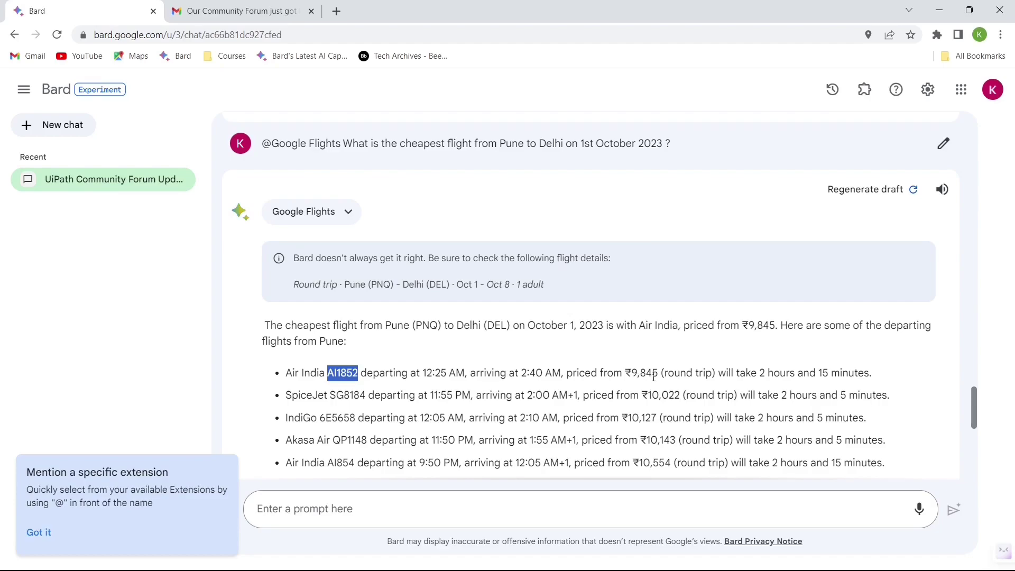
drag(973, 395, 972, 438)
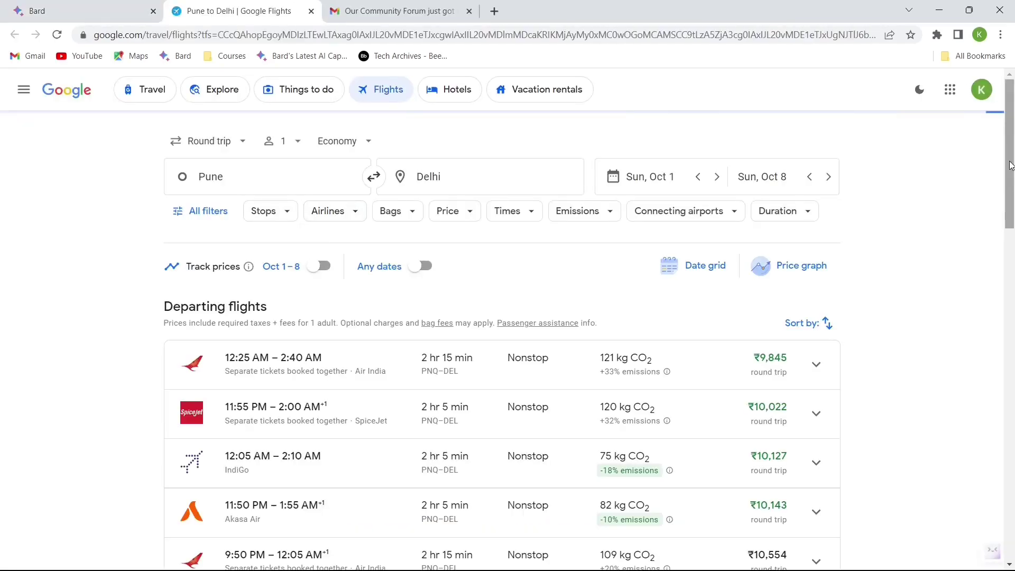
Scroll the Pune–Delhi departing flights list, then close the Google Flights tab
scroll(324, 401, down, 3)
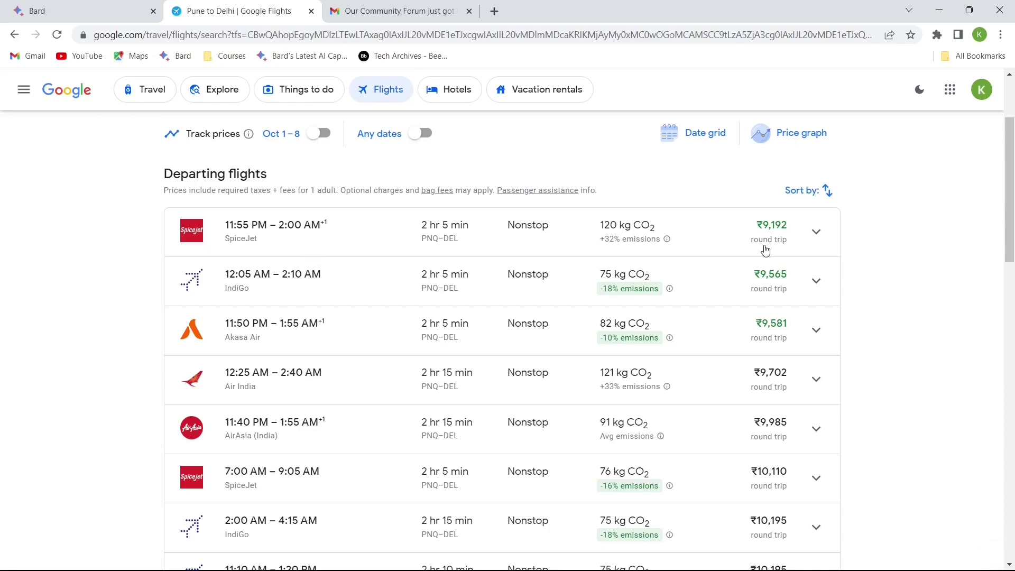
key(ctrl+w)
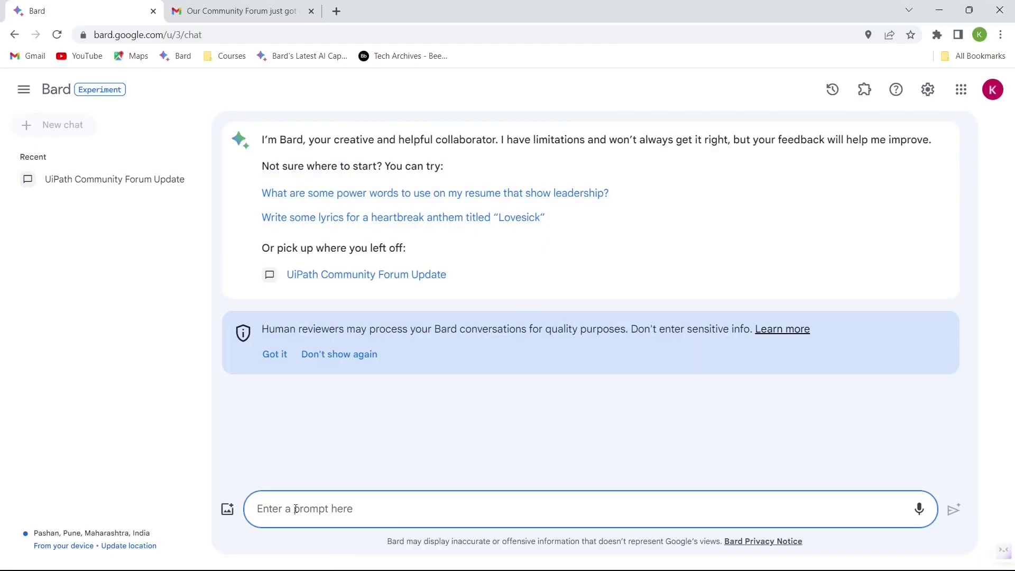
Ask Bard 'Some great facts about Venus planet' in a fresh chat
text(Some great facts)
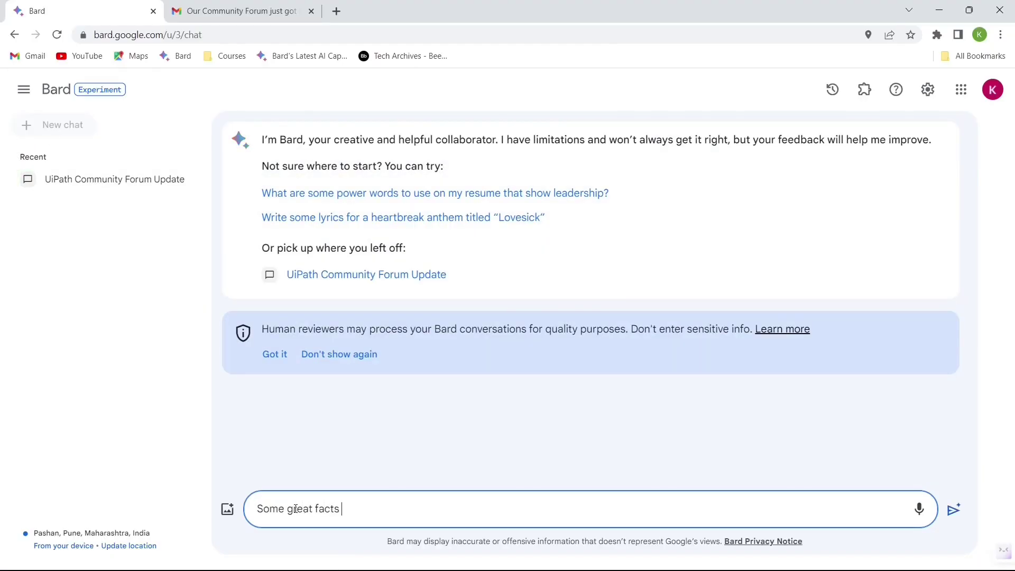
text( about Venus planet)
key(Return)
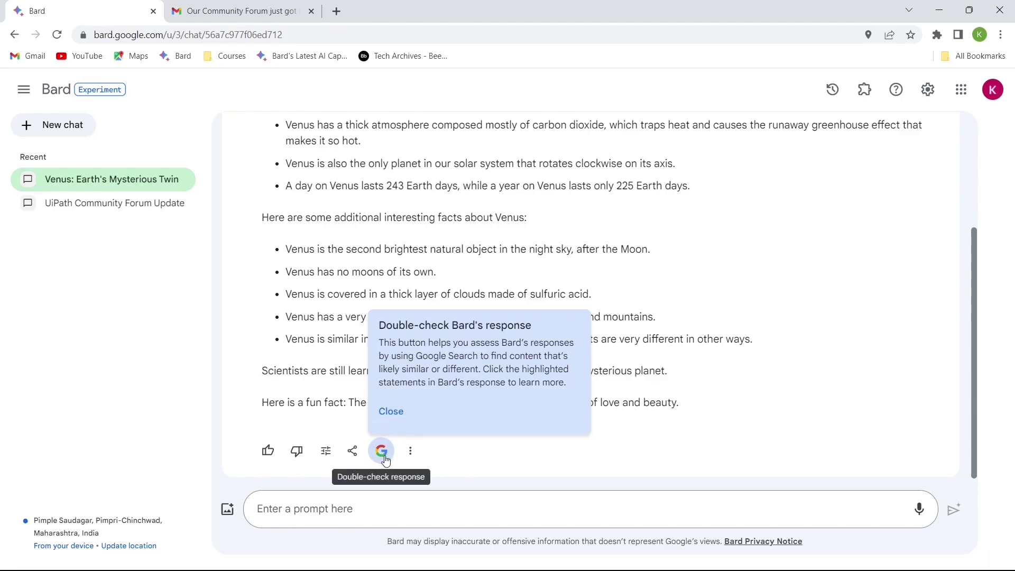
Double-check the Venus answer with Google Search and view the solarsystem.nasa.gov source for the first fact
click(383, 457)
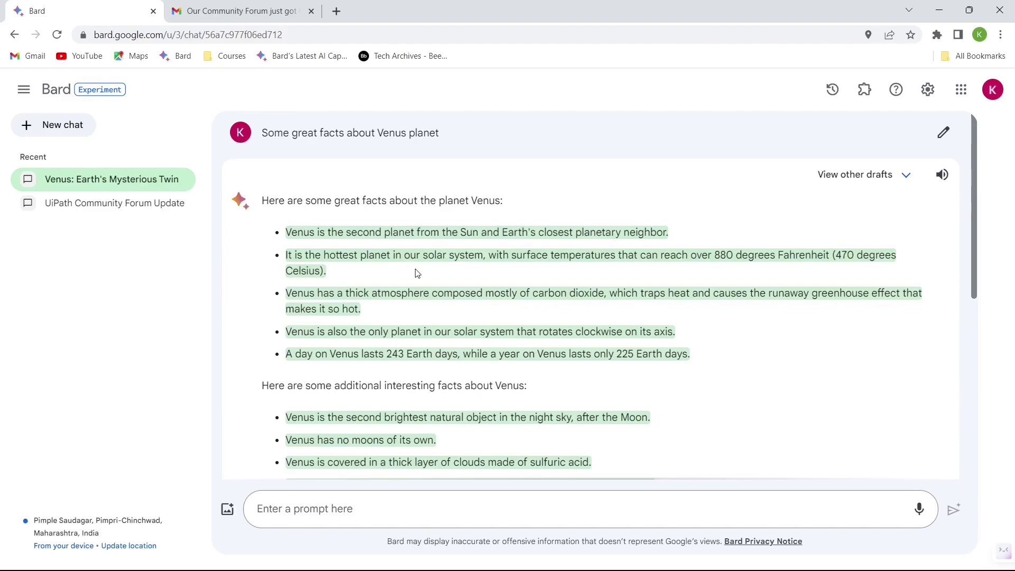
click(449, 236)
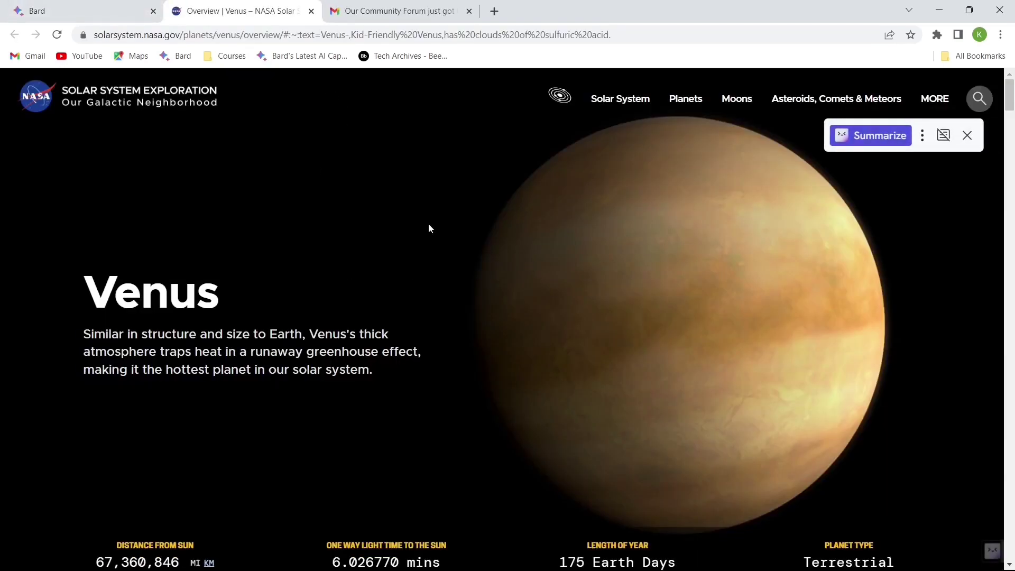
mouse_move(620, 99)
click(121, 11)
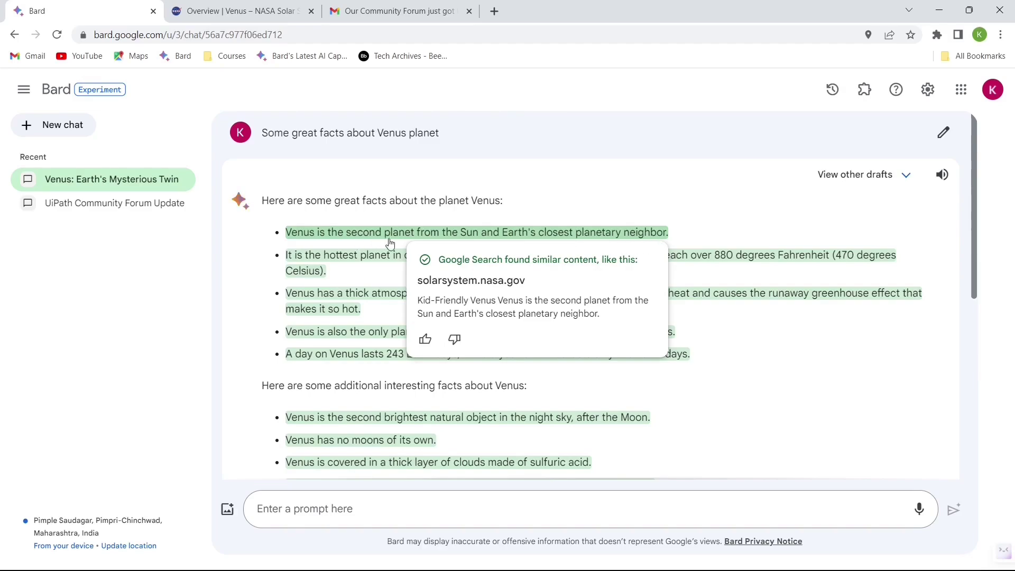
Open the NASA Venus page backing the first fact, then return to the Bard chat
click(454, 281)
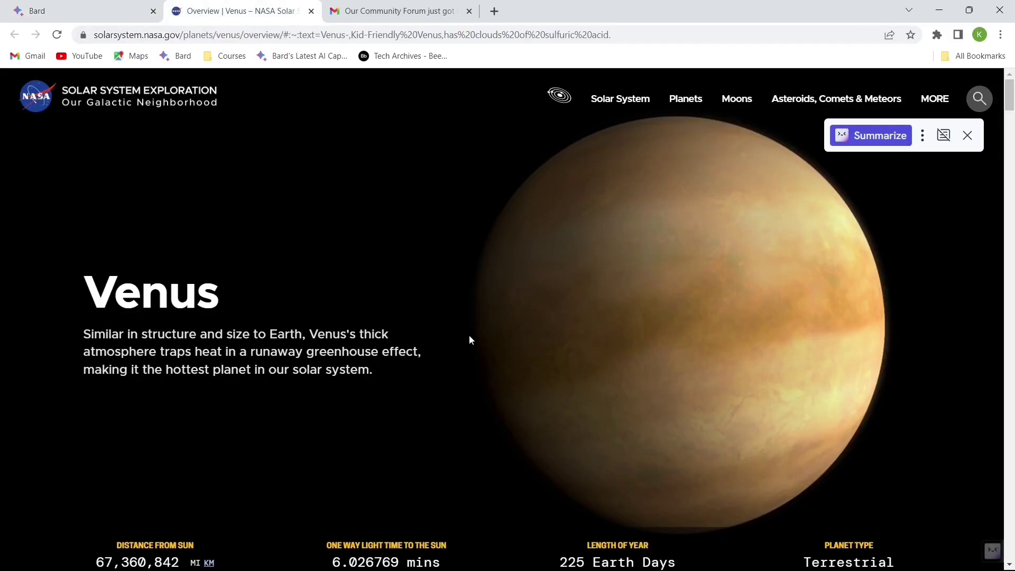
drag(1009, 98, 1012, 153)
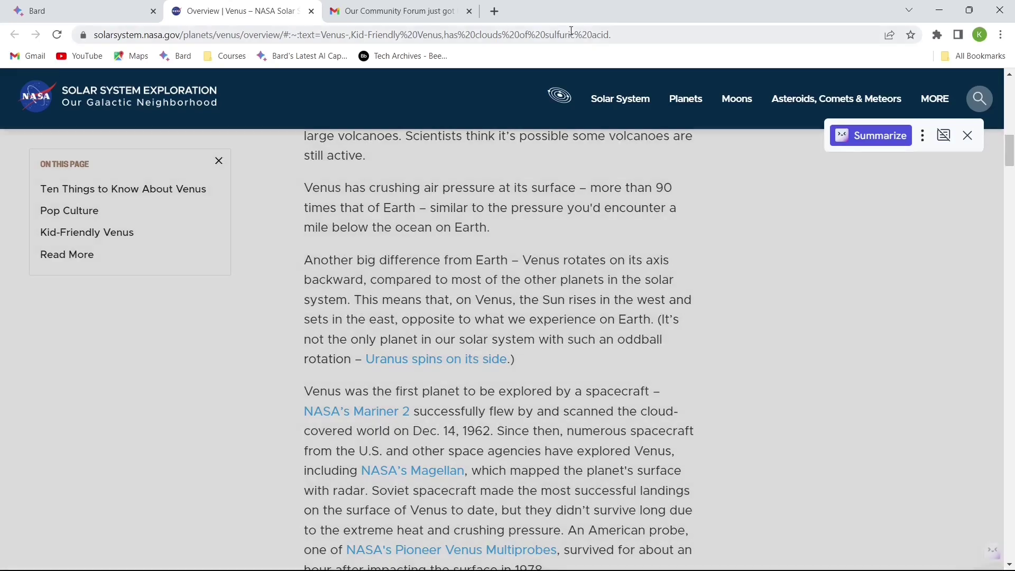
key(ctrl+shift+Tab)
drag(973, 183, 971, 219)
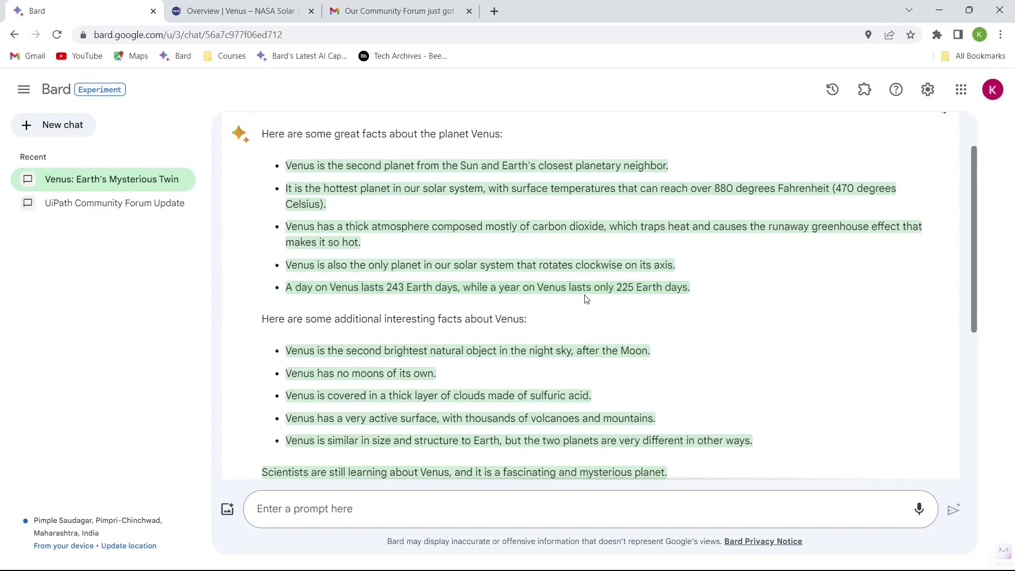
Open the NASA source for the 225 Earth days fact and select its LONG DAYS, SHORT YEARS paragraph
click(632, 289)
click(467, 336)
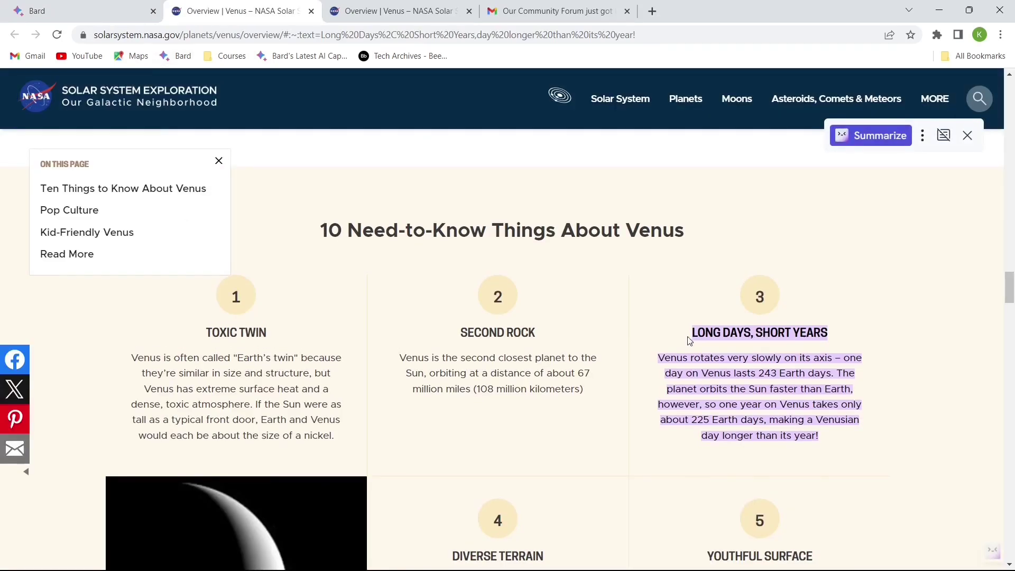
drag(692, 334, 828, 447)
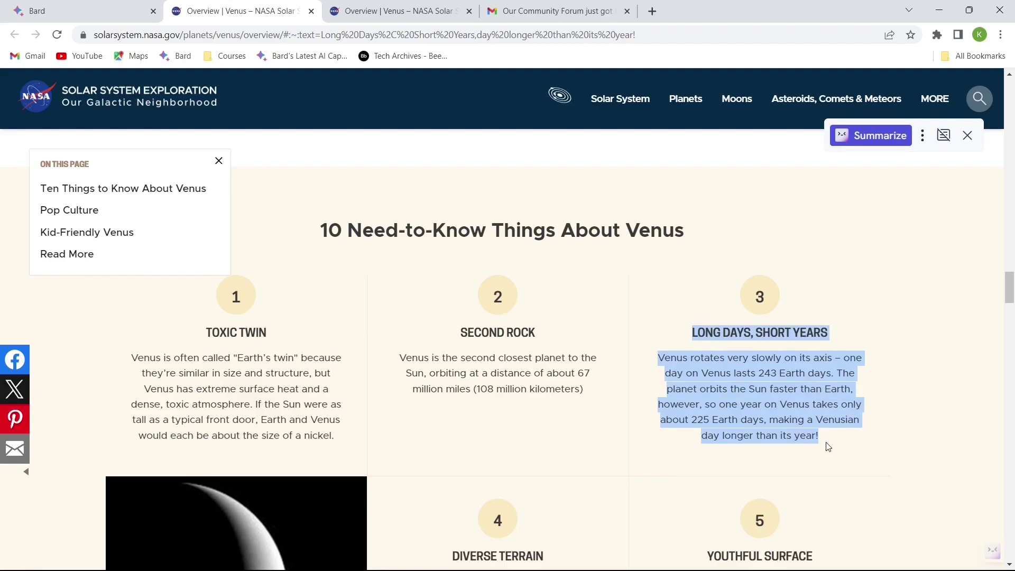
key(ctrl+1)
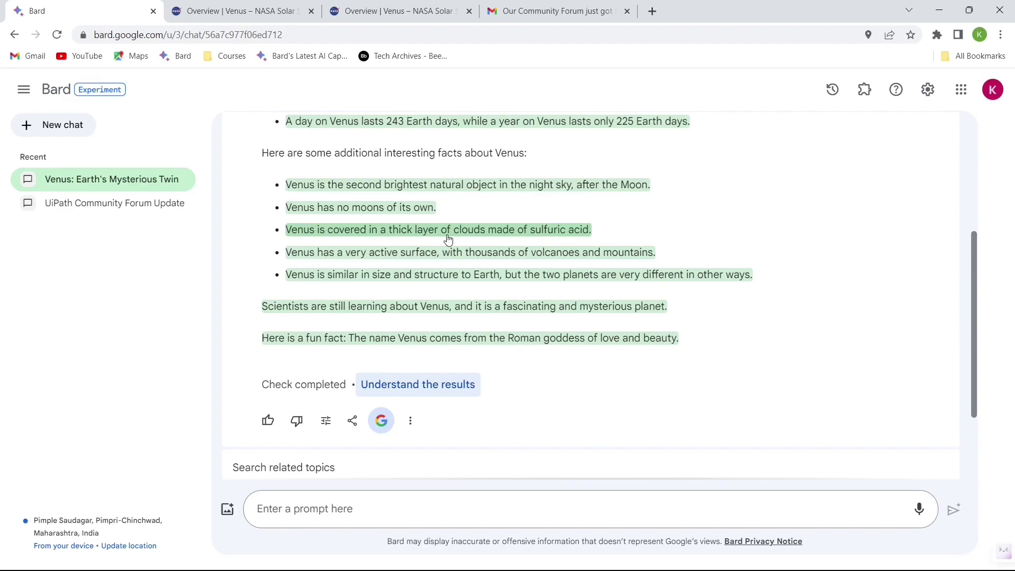
In a new chat, ask for an Indian diet under 1400 calories a day and review the meal plan
click(73, 124)
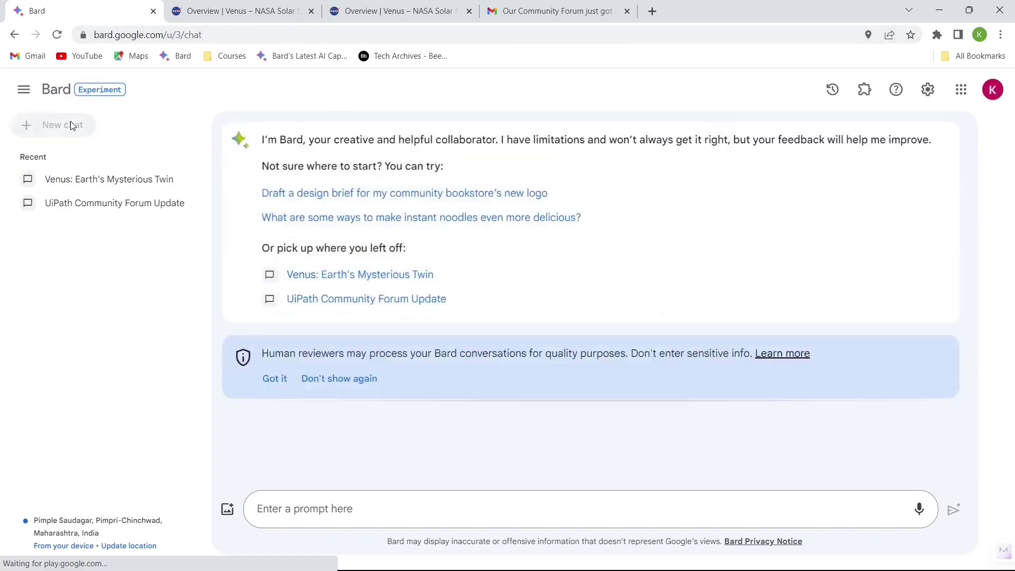
click(304, 507)
text(Please provide m)
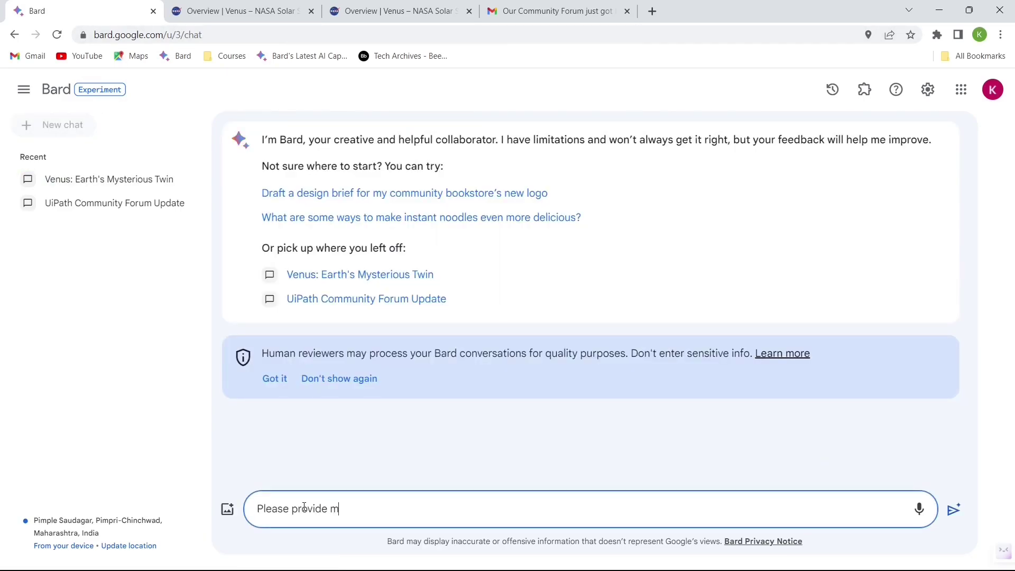
text(e Indian diet under 1400 calorie in a day)
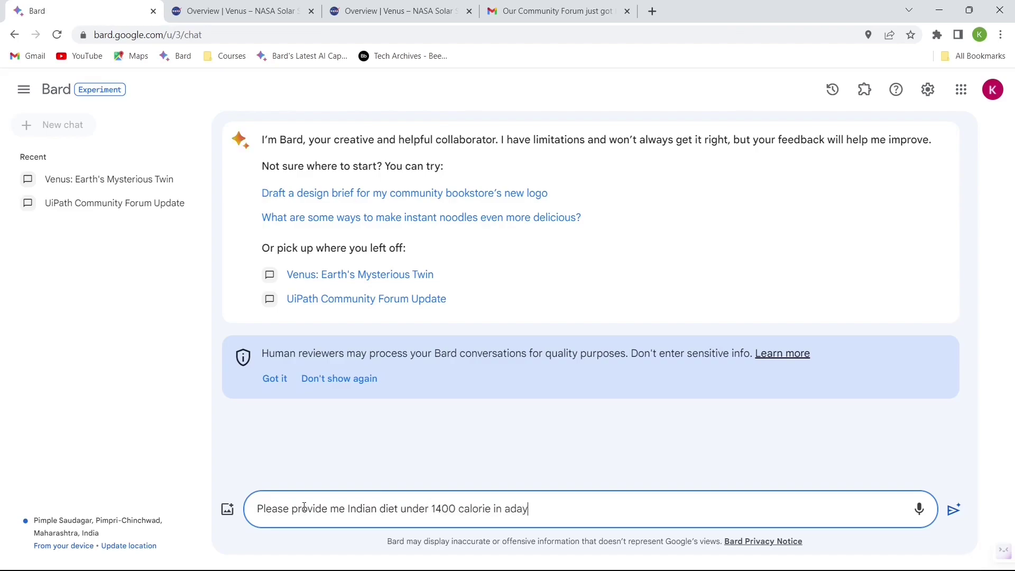
key(Return)
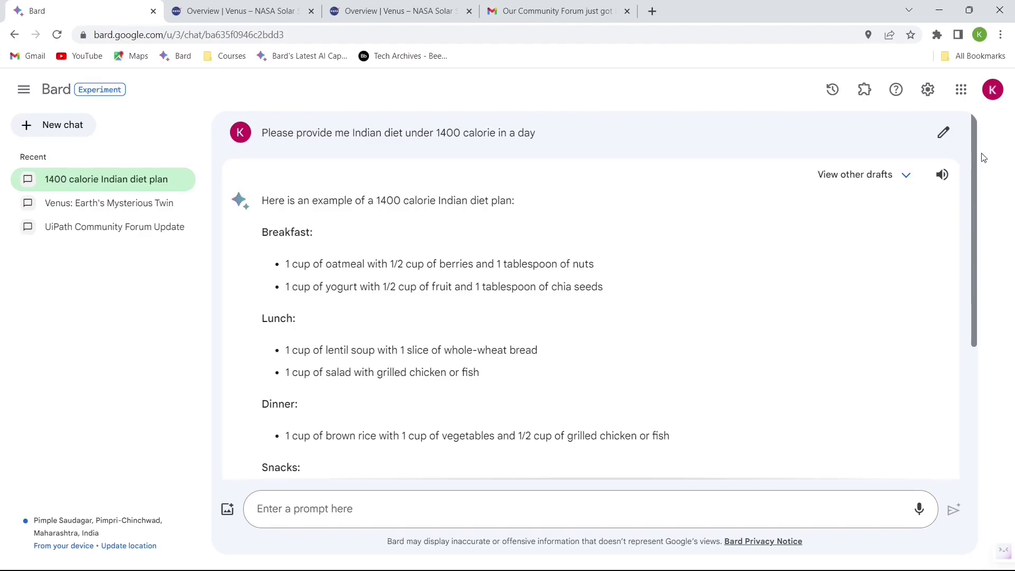
scroll(963, 280, down, 4)
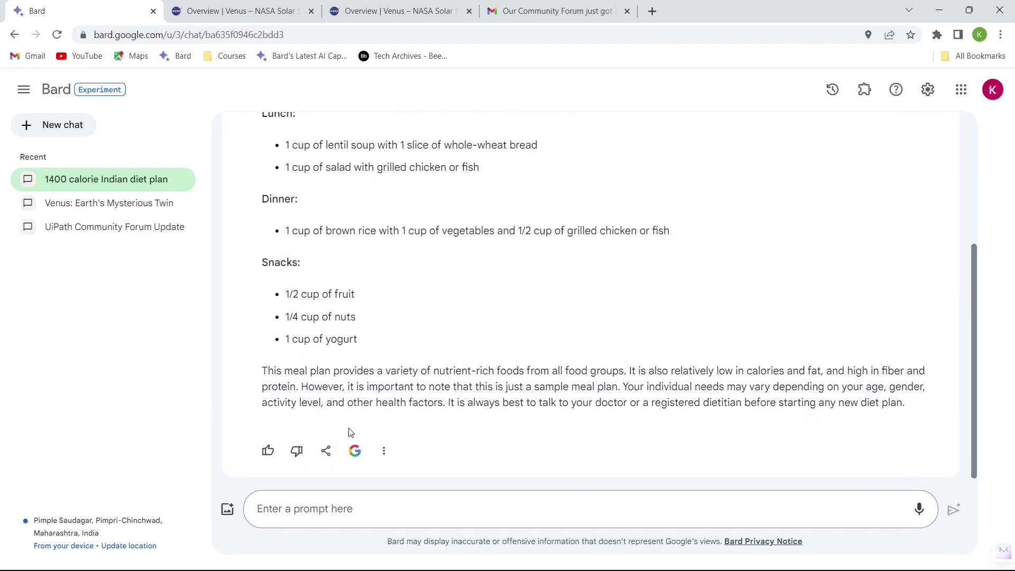
Create a public share link for the 1400-calorie Indian diet chat
click(327, 453)
click(371, 353)
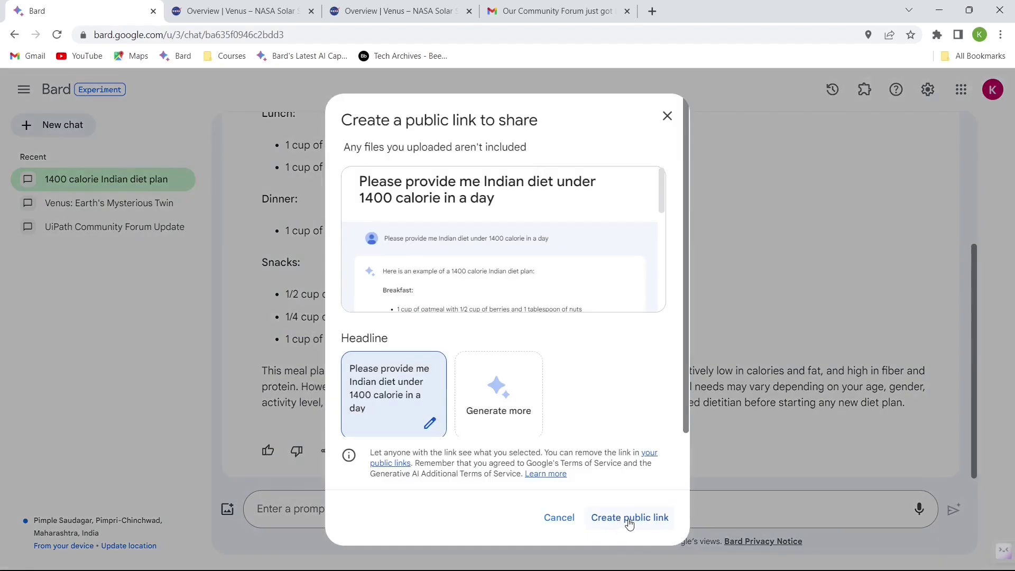
click(629, 518)
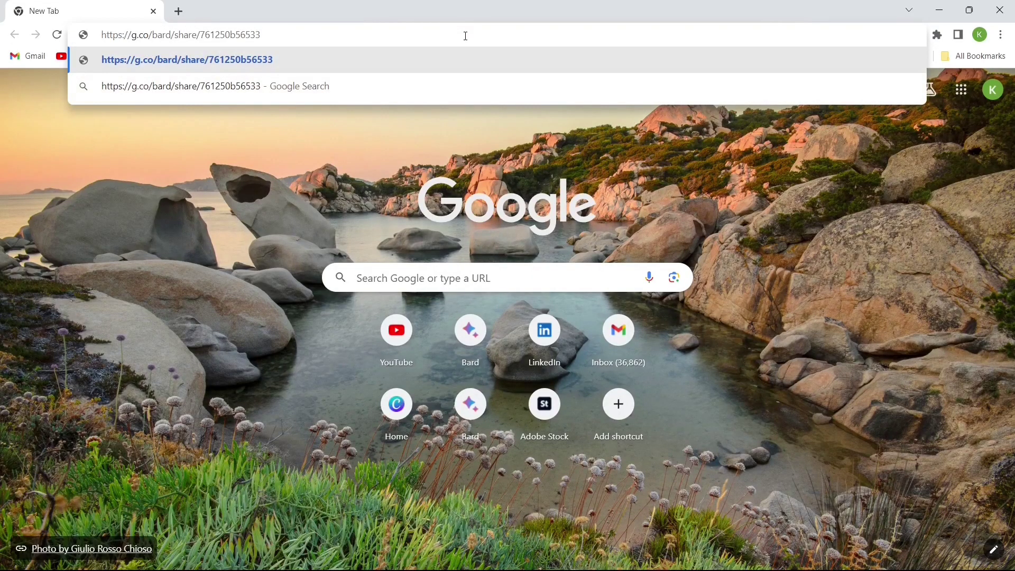
Load the shared diet chat page, play and pause the answer's read-aloud, and scroll to the end
key(Return)
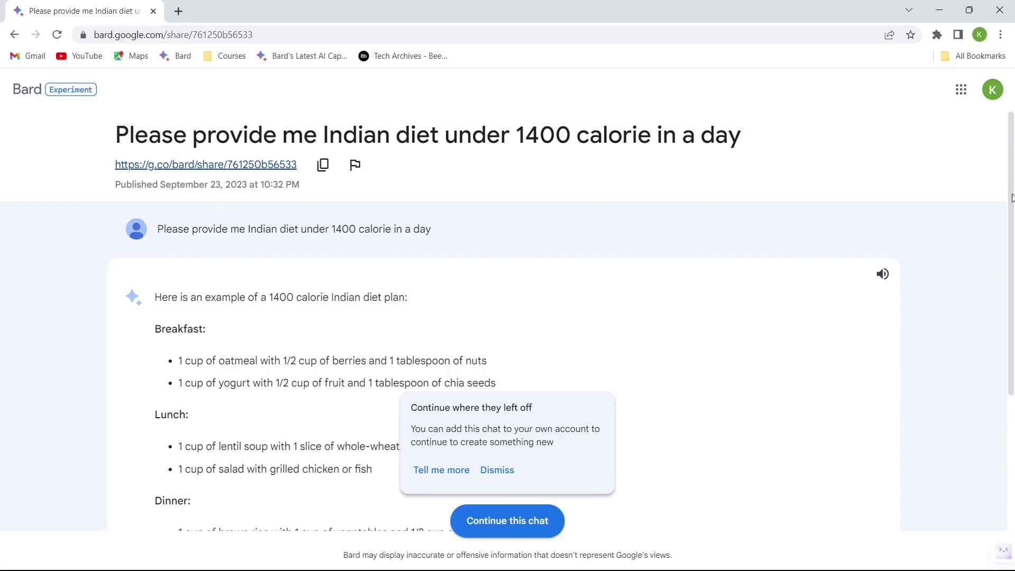
scroll(1012, 198, down, 1)
click(885, 239)
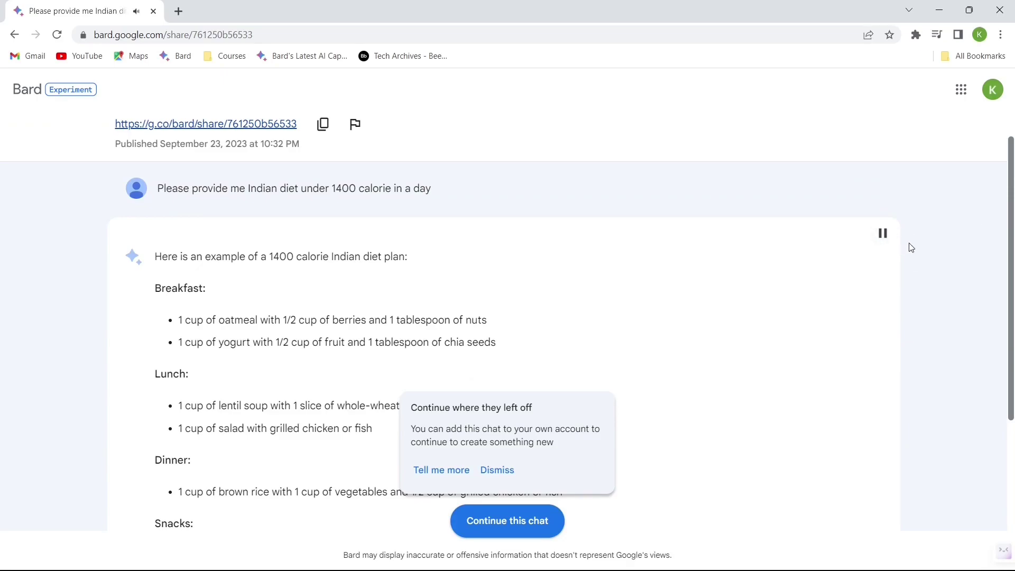
click(889, 239)
scroll(567, 556, down, 5)
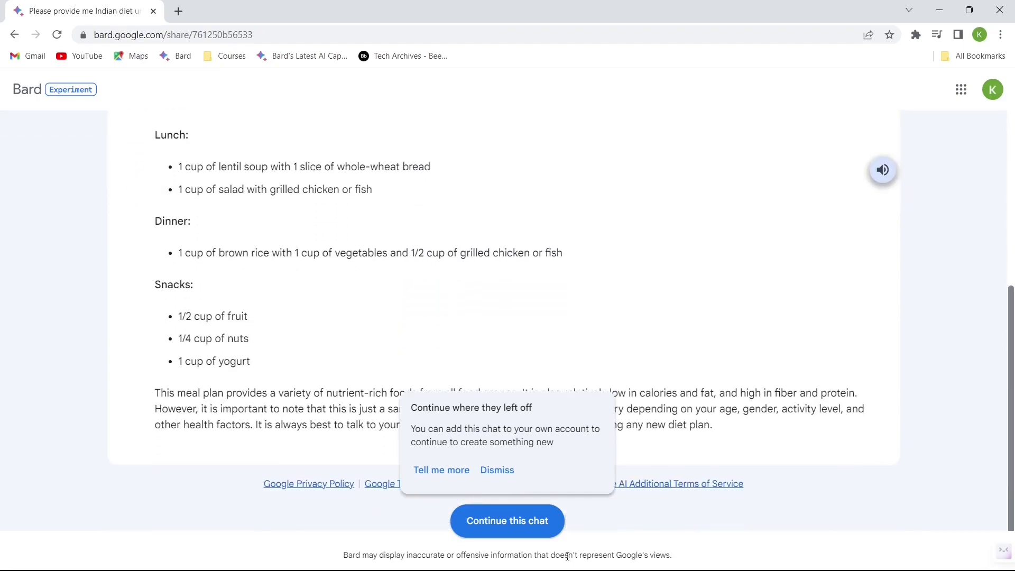
Continue the shared chat and ask 'Mujhe sirf Veg food chahiye' for a vegetarian-only plan
click(500, 521)
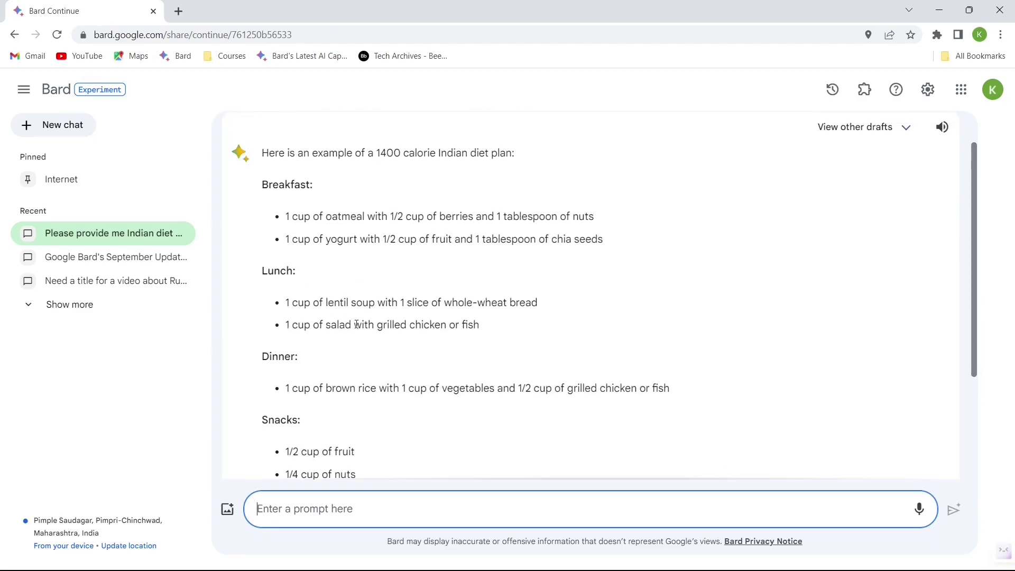
text(Mujhe )
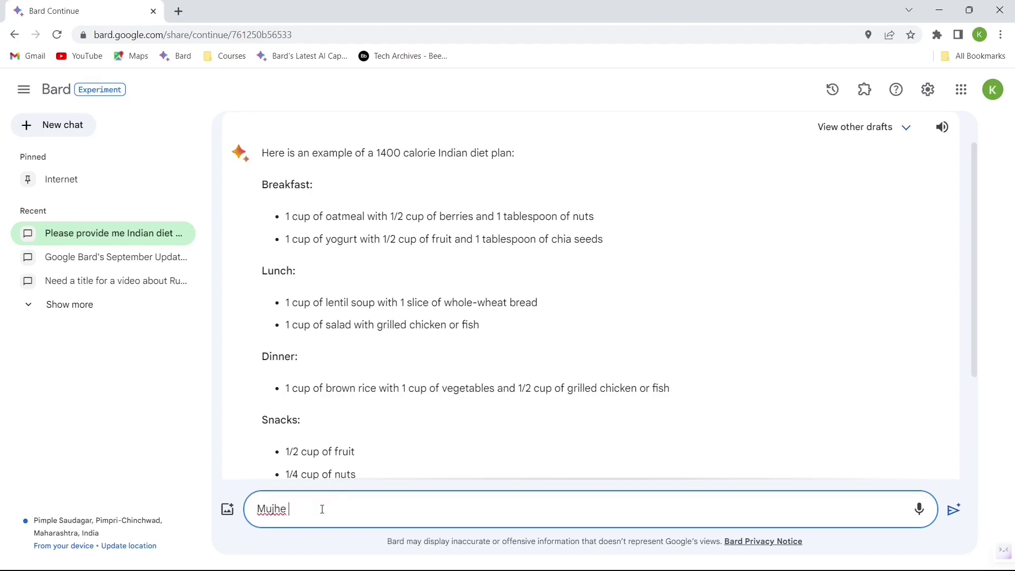
text(sirf Veg food chahiye)
key(Return)
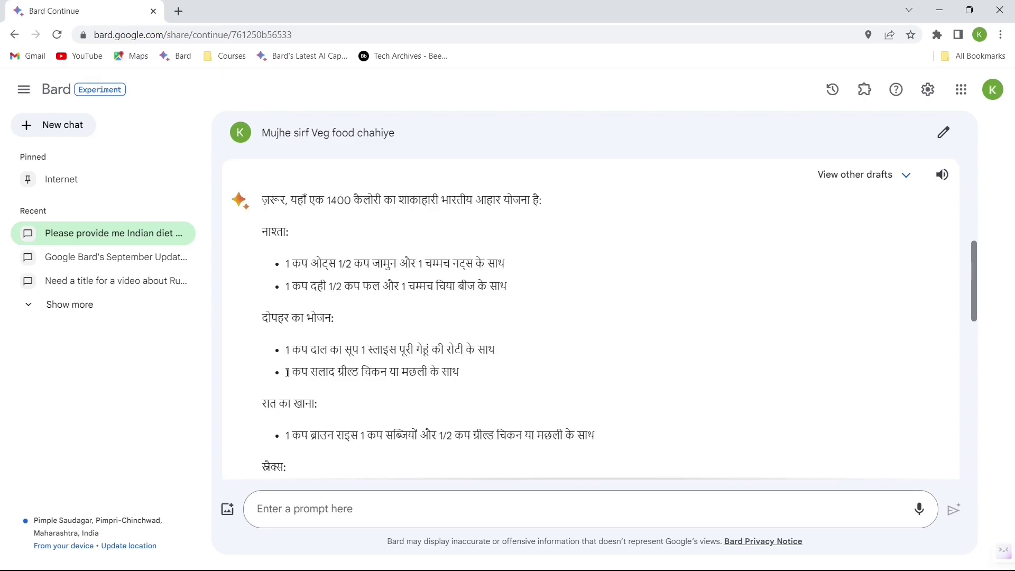
Highlight the lunch line listing chicken and draft a follow-up asking for a vegetarian plan in English
drag(287, 372, 454, 372)
click(258, 508)
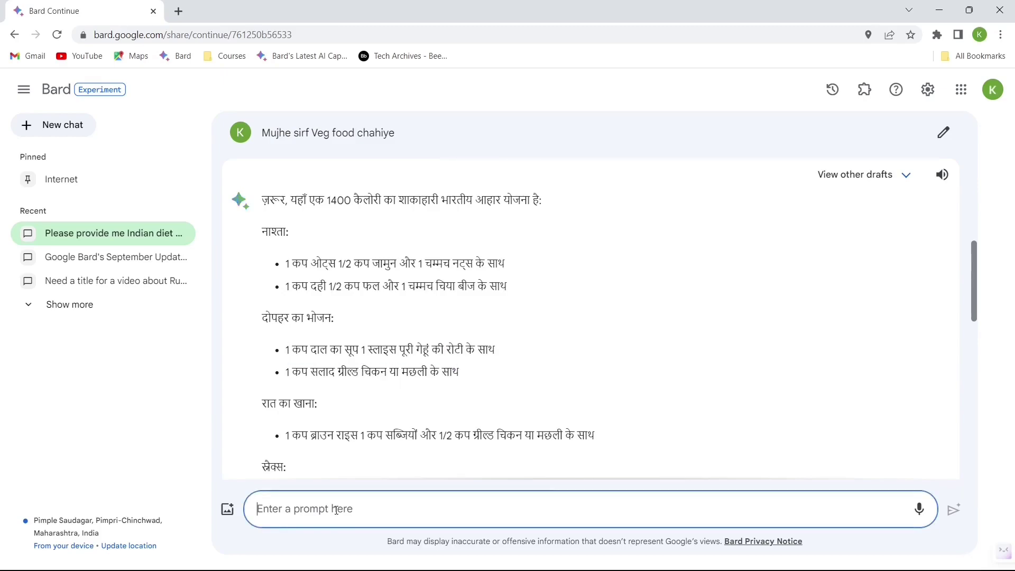
text(Isme chicken bhi he, mujhe sirf vegetarian food chahiye.)
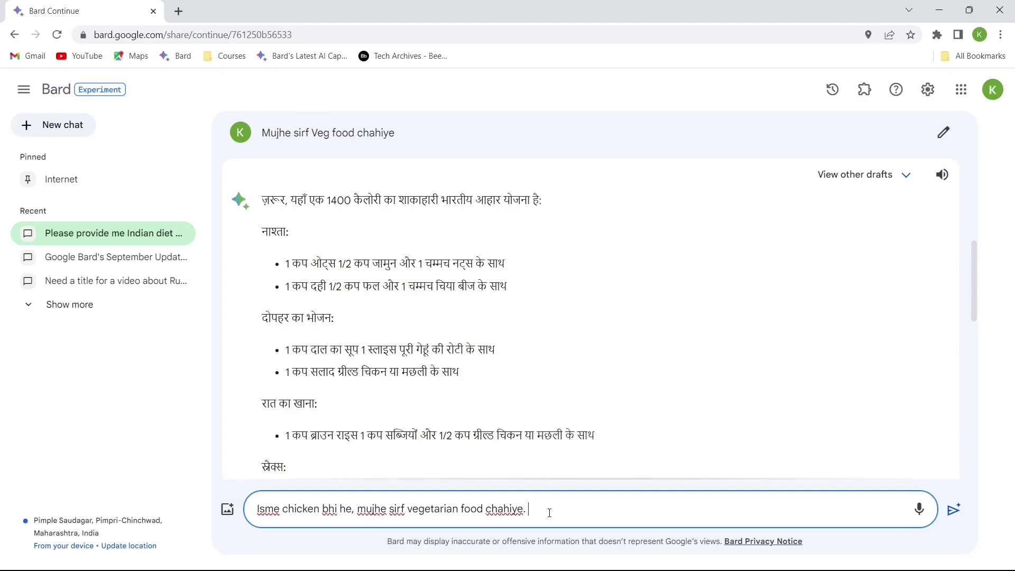
text( (In English))
Send the follow-up and check the English reply, which swaps chicken for paneer or tofu
key(Return)
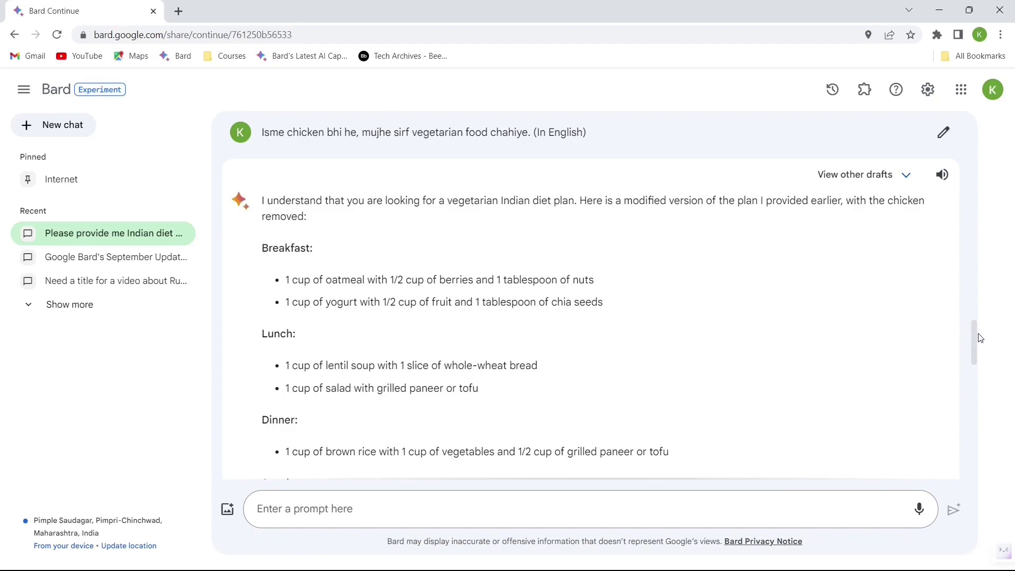
drag(979, 337, 971, 356)
scroll(287, 382, up, 3)
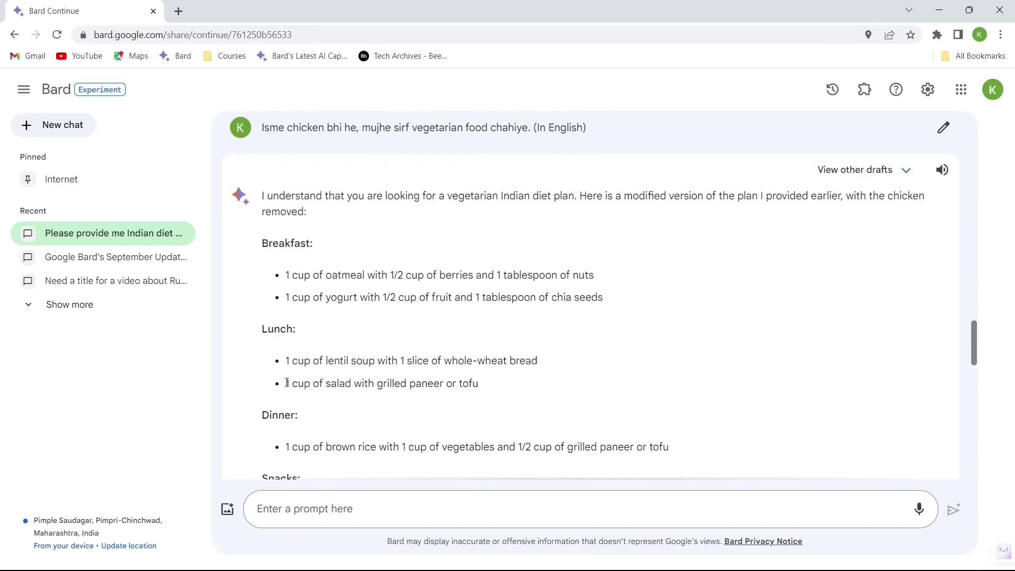
drag(287, 383, 474, 384)
click(493, 388)
drag(973, 332, 972, 429)
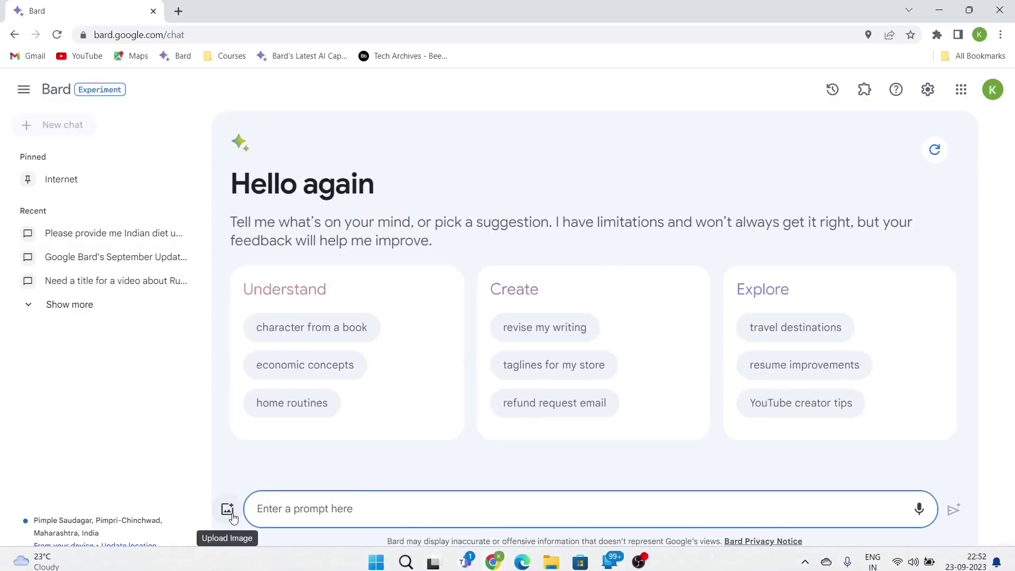
Attach the Indian flag photo and ask 'Please write a blog about this image'
click(228, 511)
double_click(458, 116)
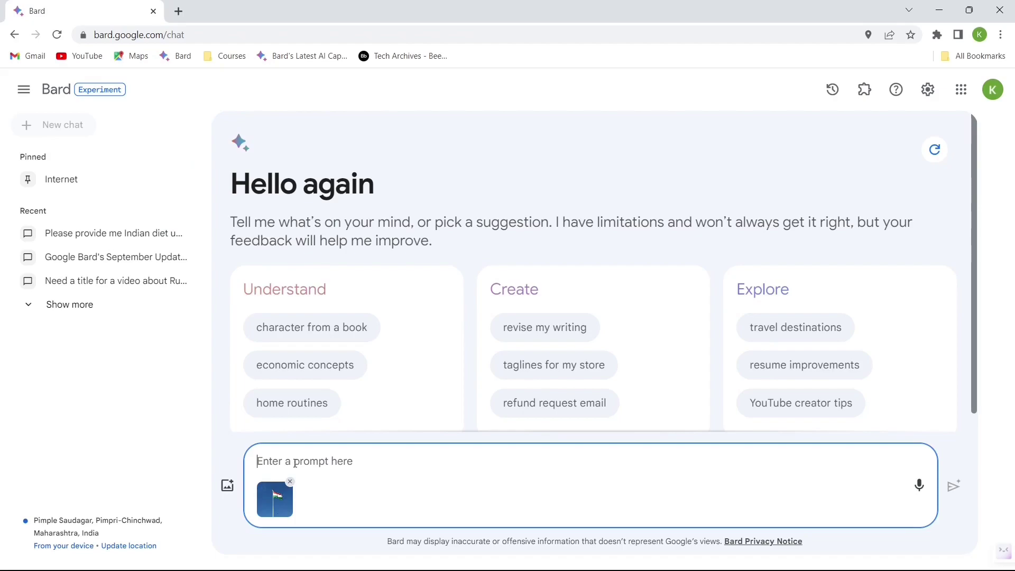
text(Please write )
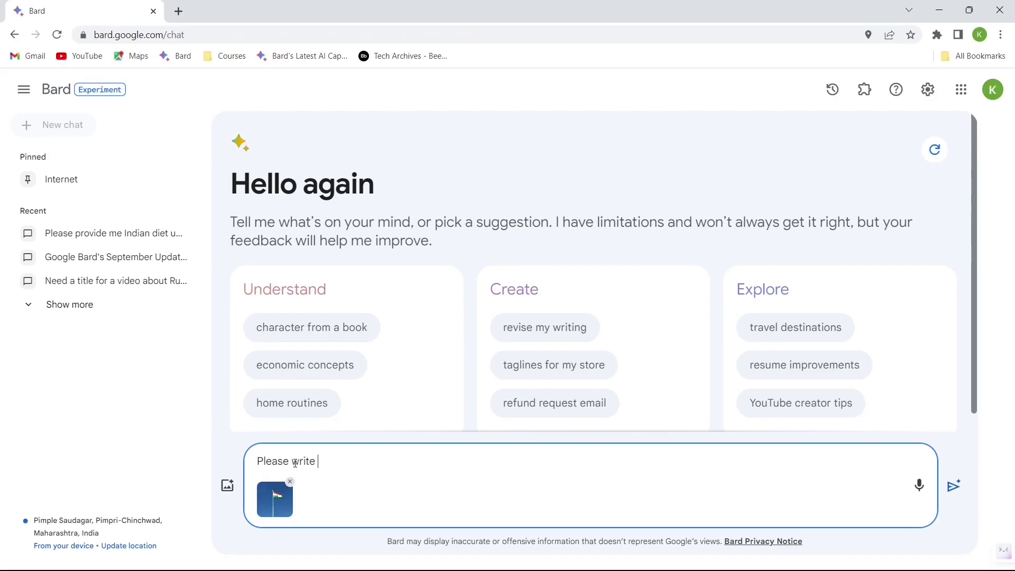
text(a blog about this image)
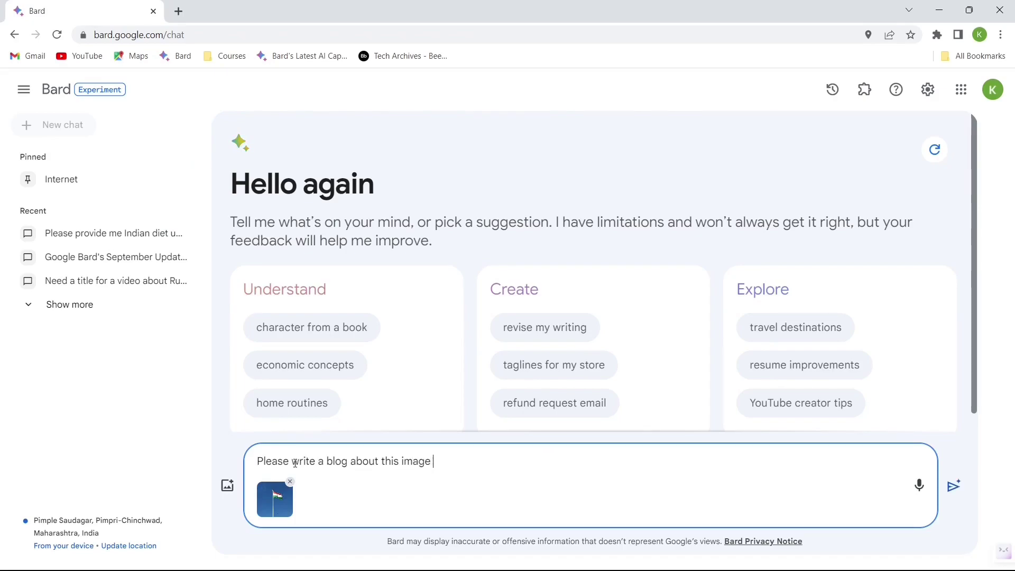
key(Return)
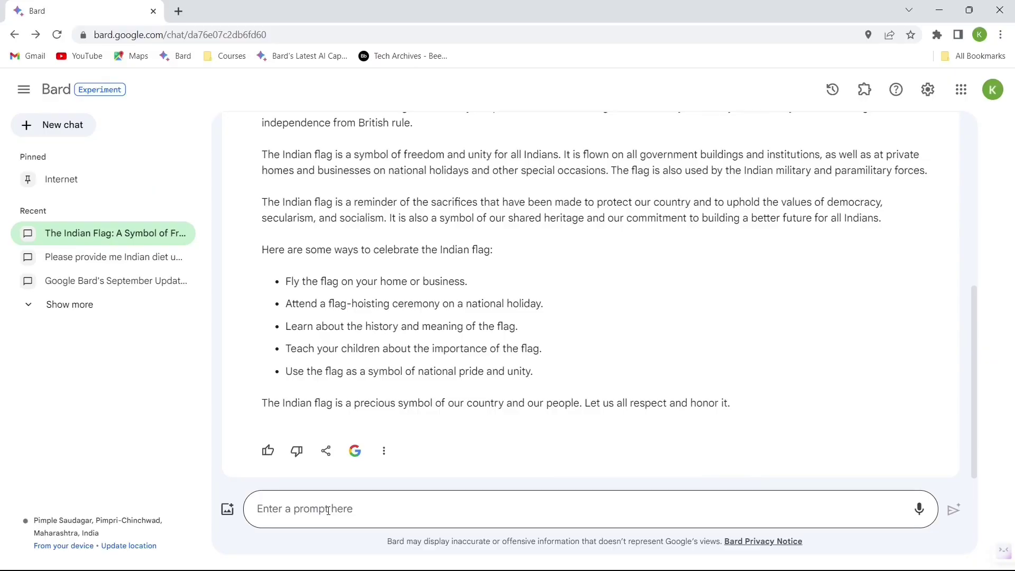
Ask 'Please write a poem about it in Hindi' and open the poem reply's ⋮ options menu
click(329, 511)
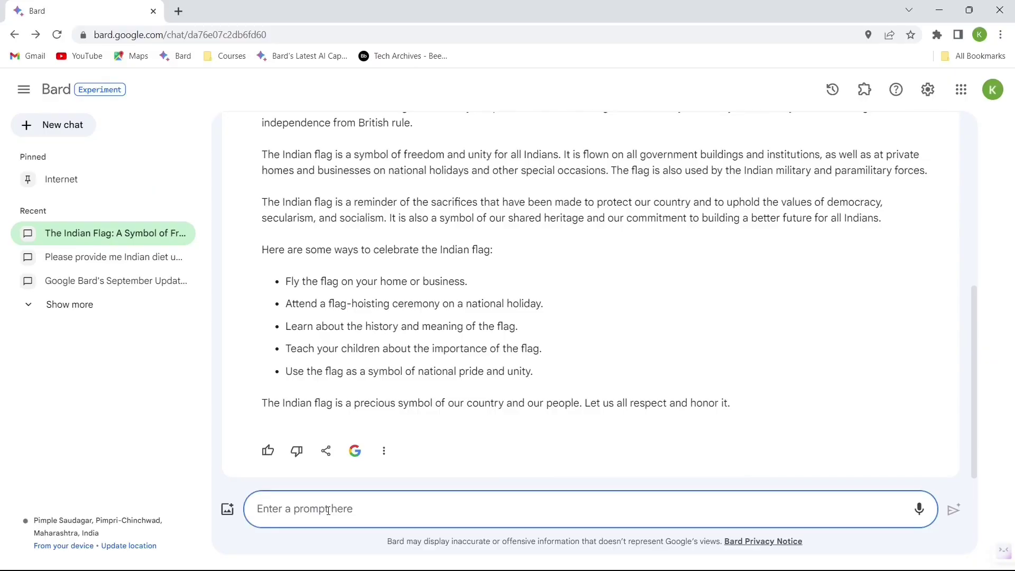
text(Please write a poem about it in Hindi)
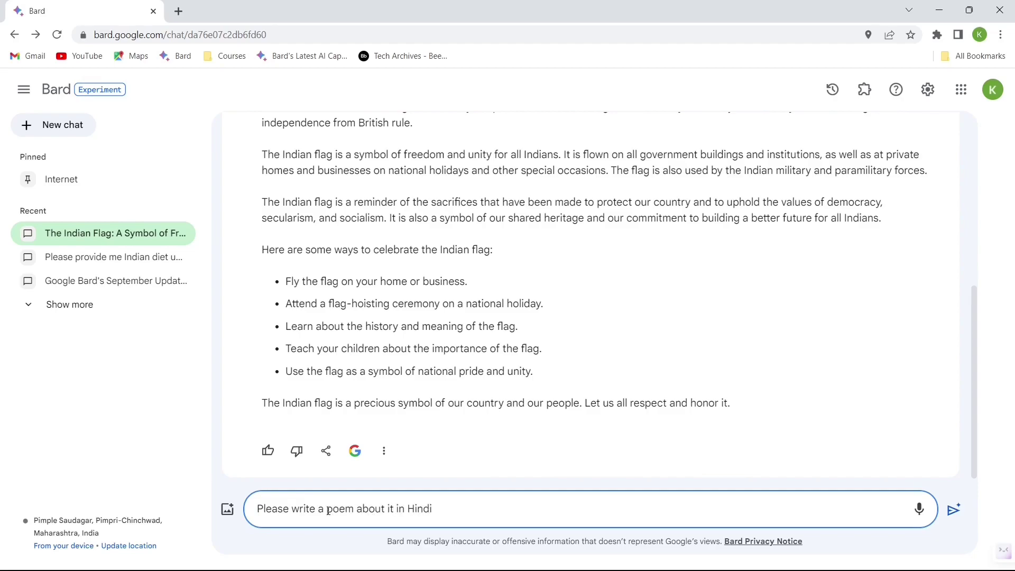
key(Return)
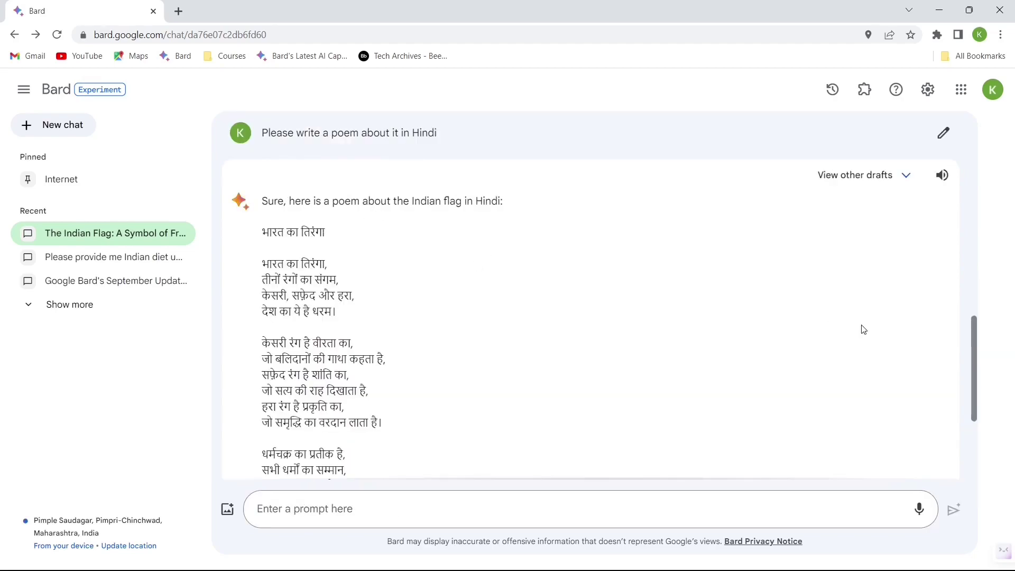
drag(973, 331, 975, 385)
click(384, 462)
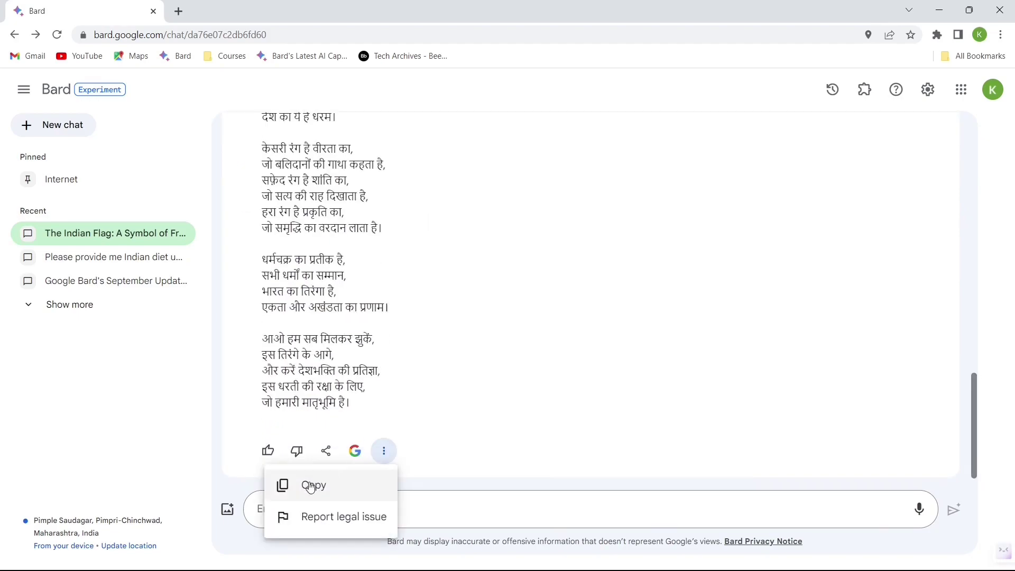